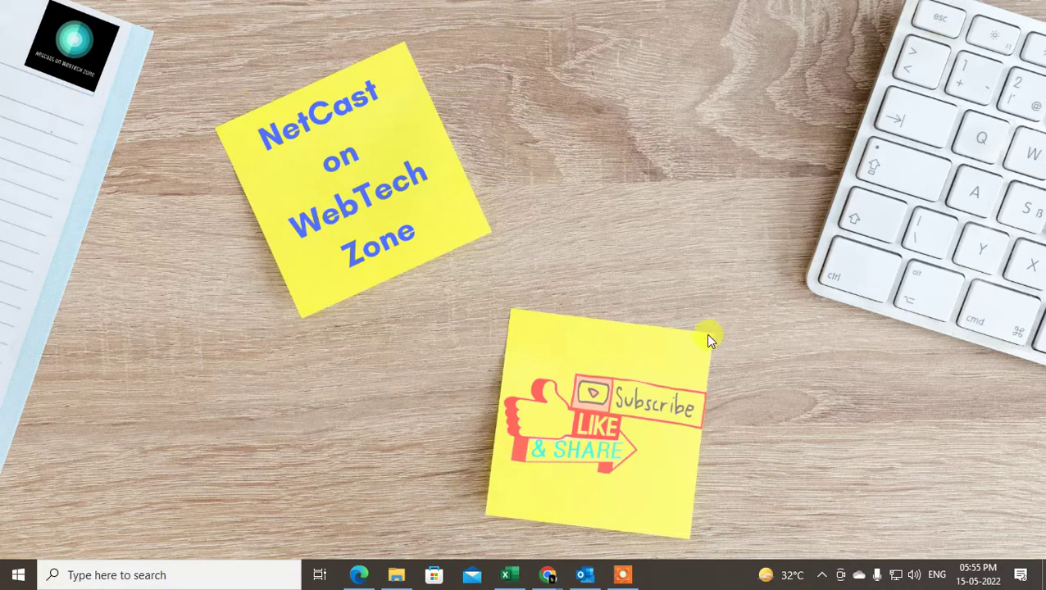
Launch Outlook from the taskbar to show the Outlook Today summary
{"action": "left_click", "coordinate": [584, 577]}
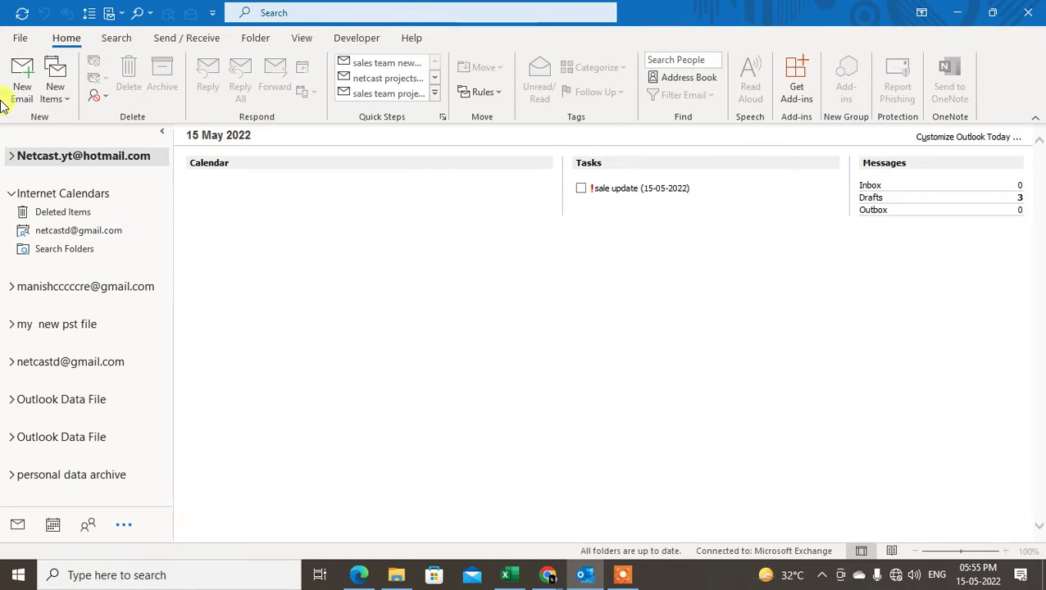
Show the main mailbox's Inbox, then bring up the File > Open & Export page
{"action": "left_click", "coordinate": [20, 39]}
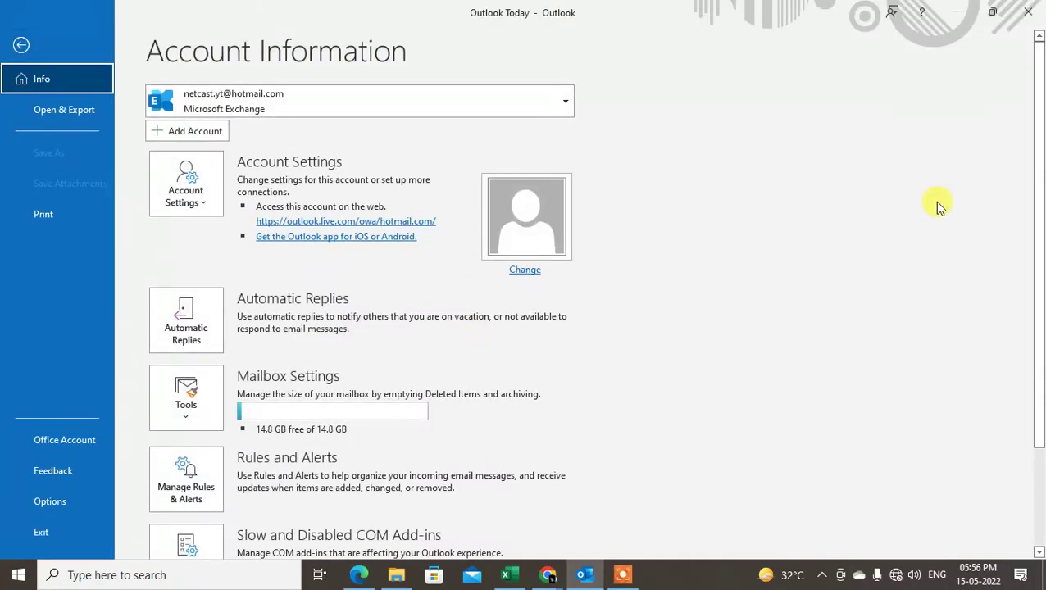
{"action": "left_click", "coordinate": [22, 44]}
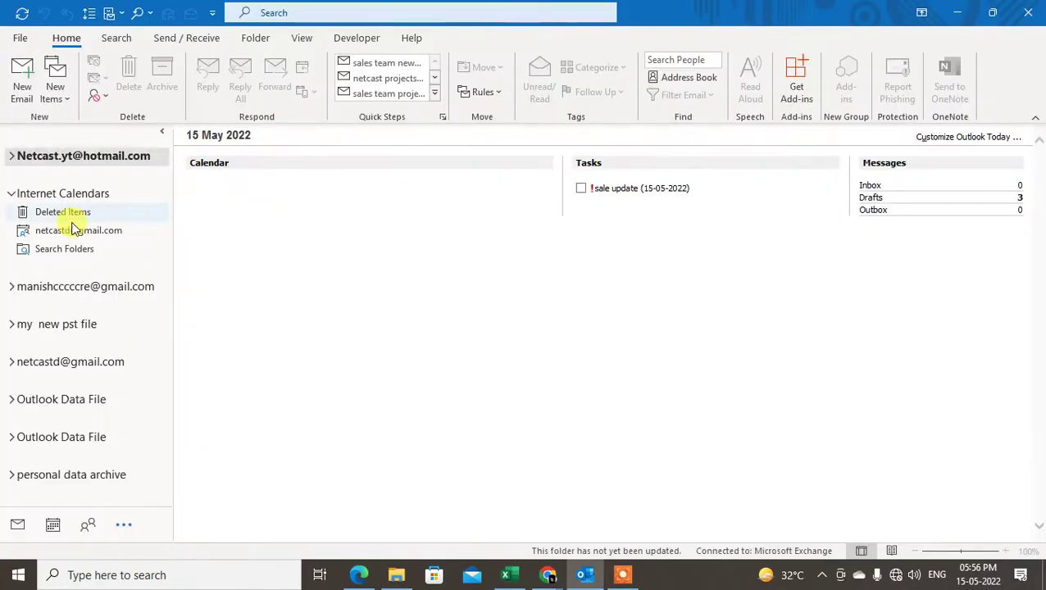
{"action": "left_click", "coordinate": [11, 155]}
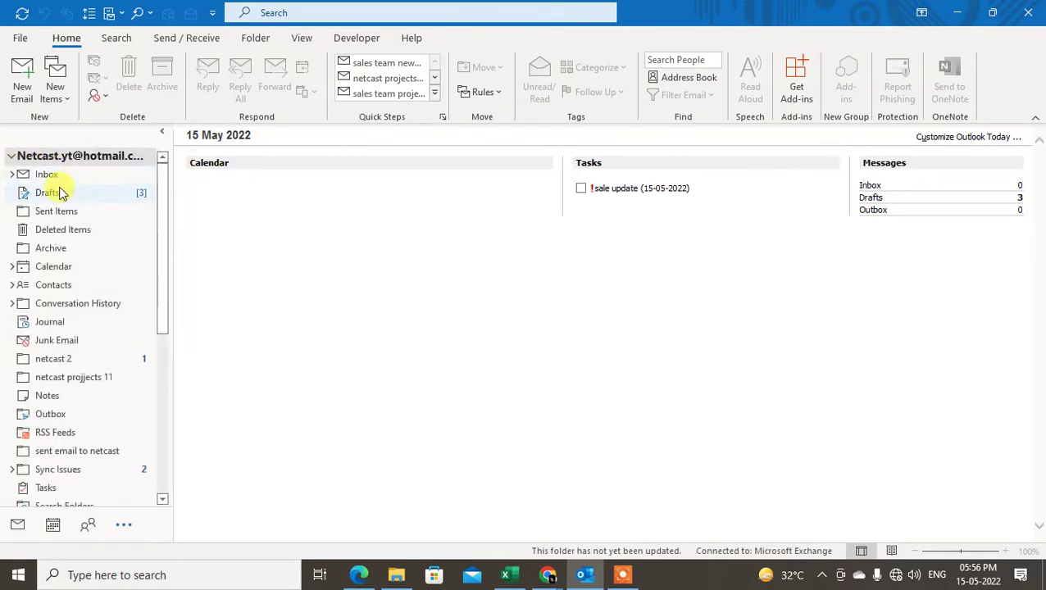
{"action": "left_click", "coordinate": [54, 175]}
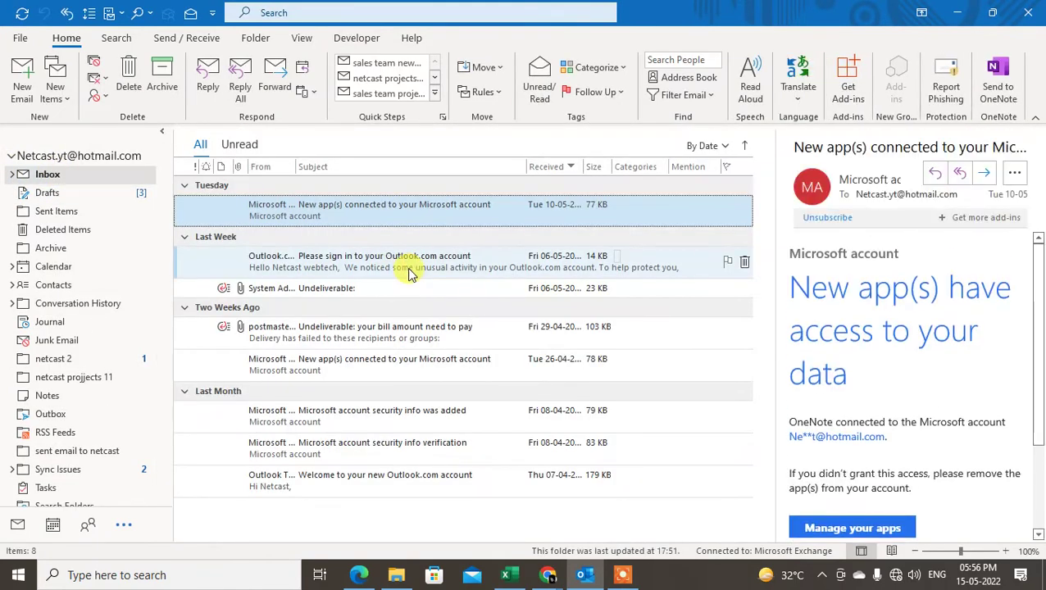
{"action": "left_click", "coordinate": [20, 37]}
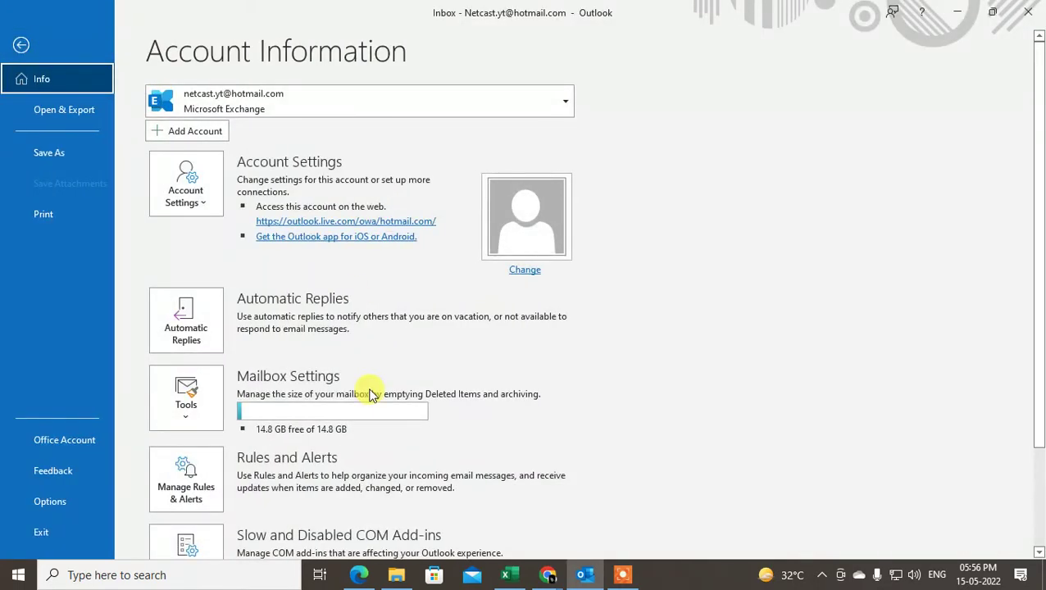
{"action": "left_click", "coordinate": [64, 110]}
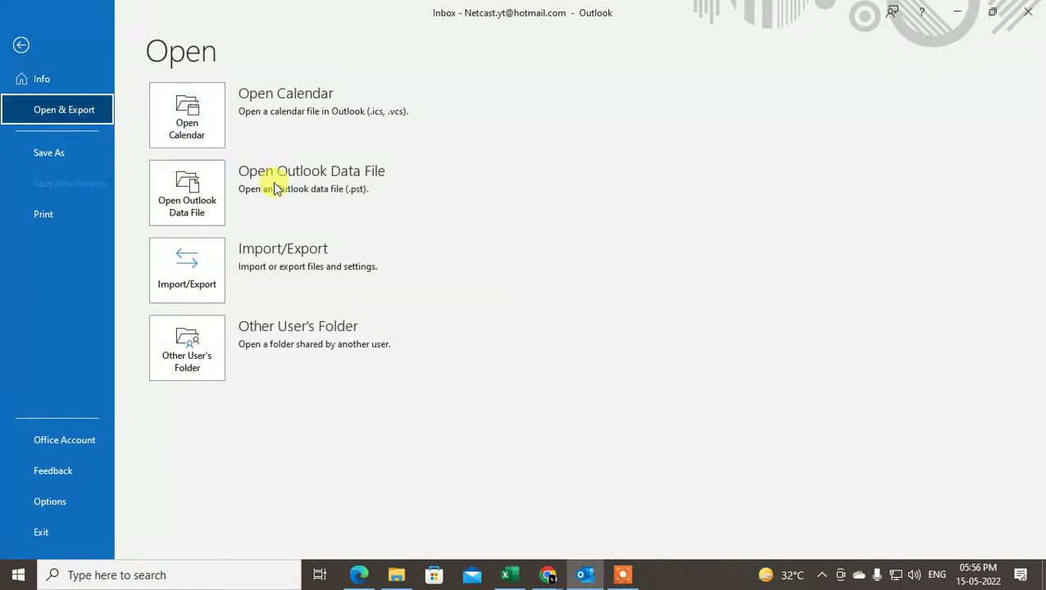
Start an Import/Export that exports to a file as an Outlook Data File (.pst)
{"action": "left_click", "coordinate": [184, 279]}
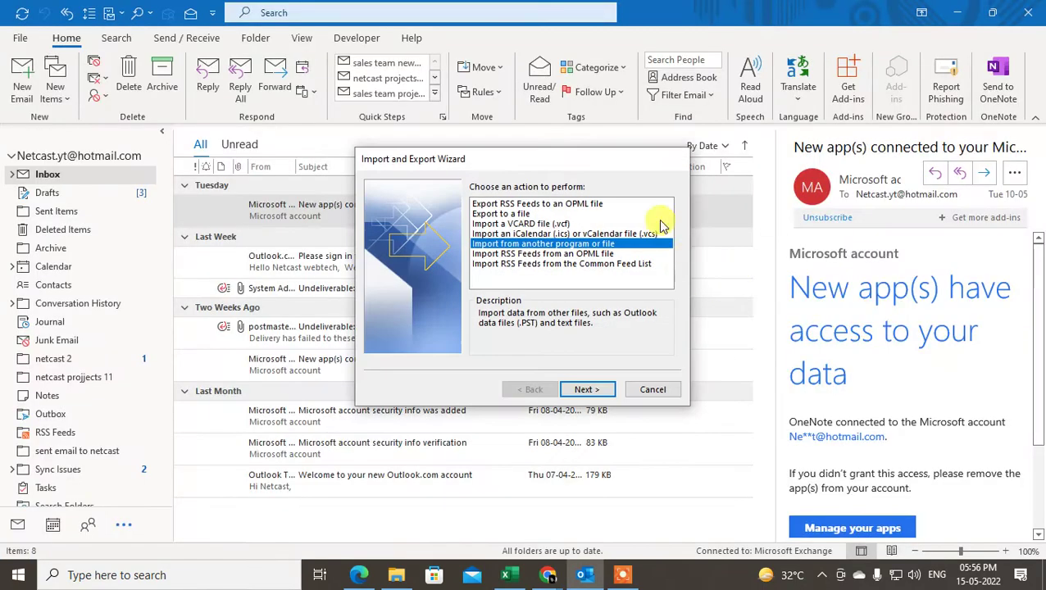
{"action": "left_click_drag", "start_coordinate": [623, 175], "coordinate": [544, 164]}
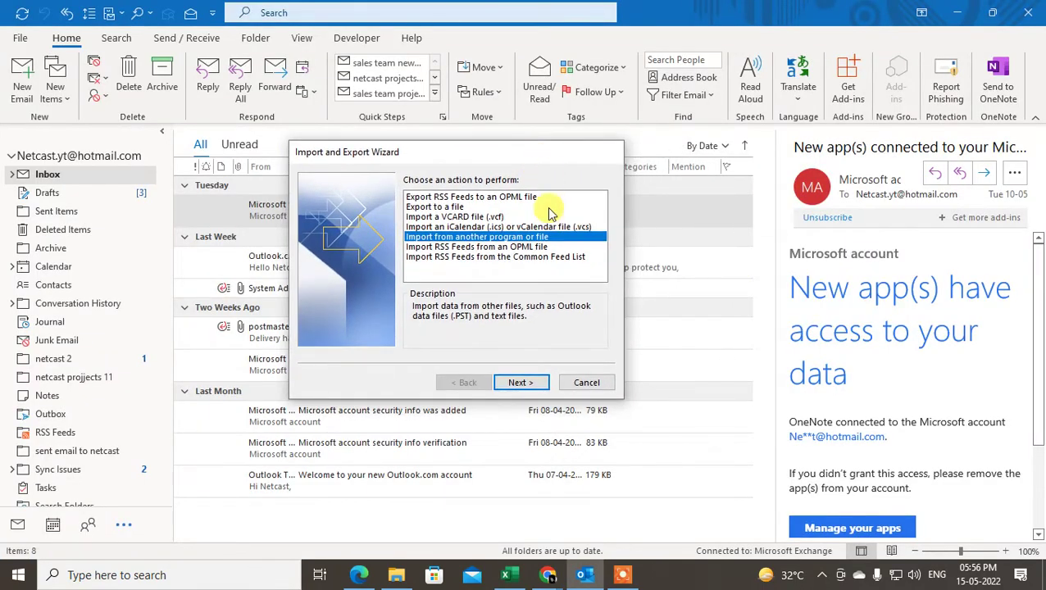
{"action": "left_click", "coordinate": [430, 207]}
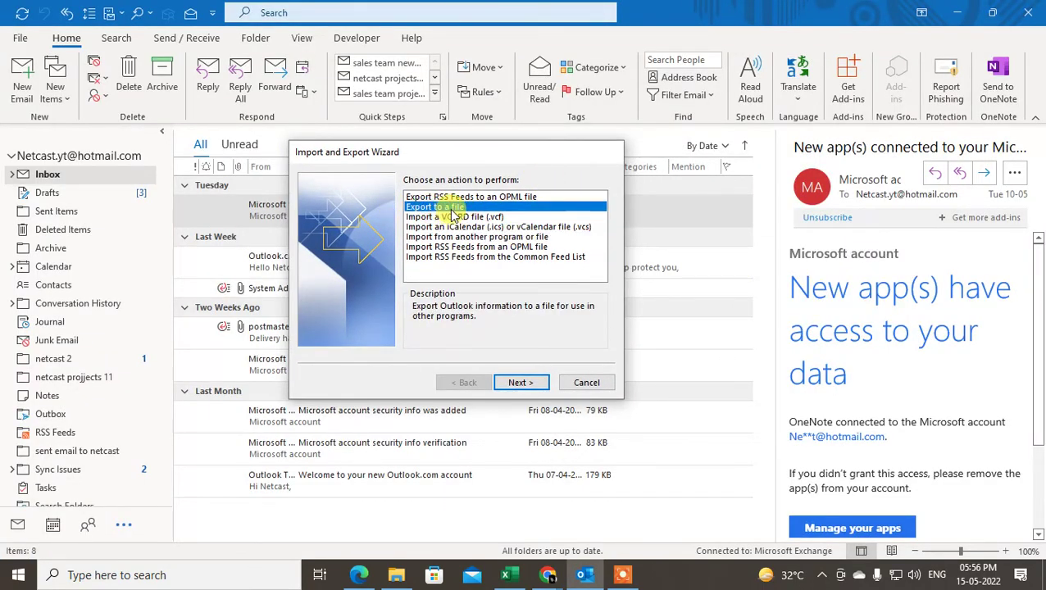
{"action": "left_click", "coordinate": [521, 382]}
{"action": "left_click", "coordinate": [424, 206]}
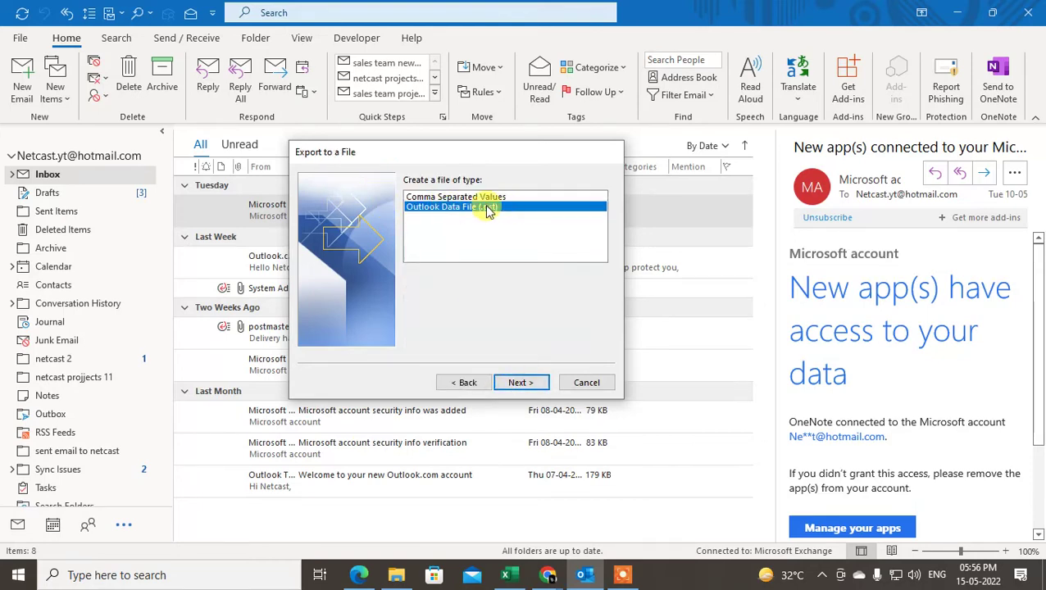
{"action": "left_click", "coordinate": [535, 382]}
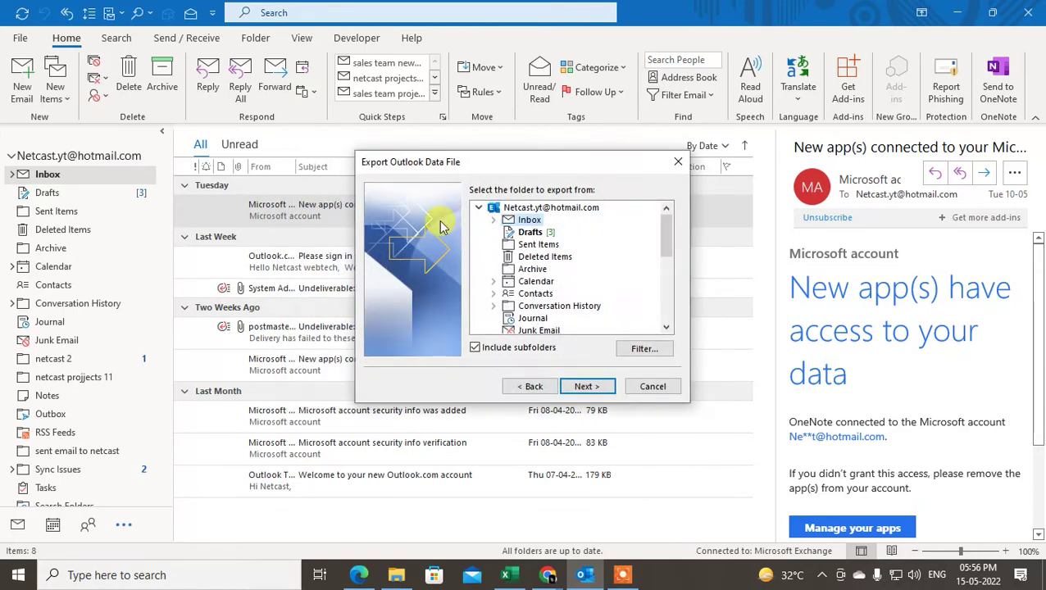
Choose the main mailbox root, with subfolders included, as the export source
{"action": "left_click", "coordinate": [513, 208]}
{"action": "left_click", "coordinate": [479, 207]}
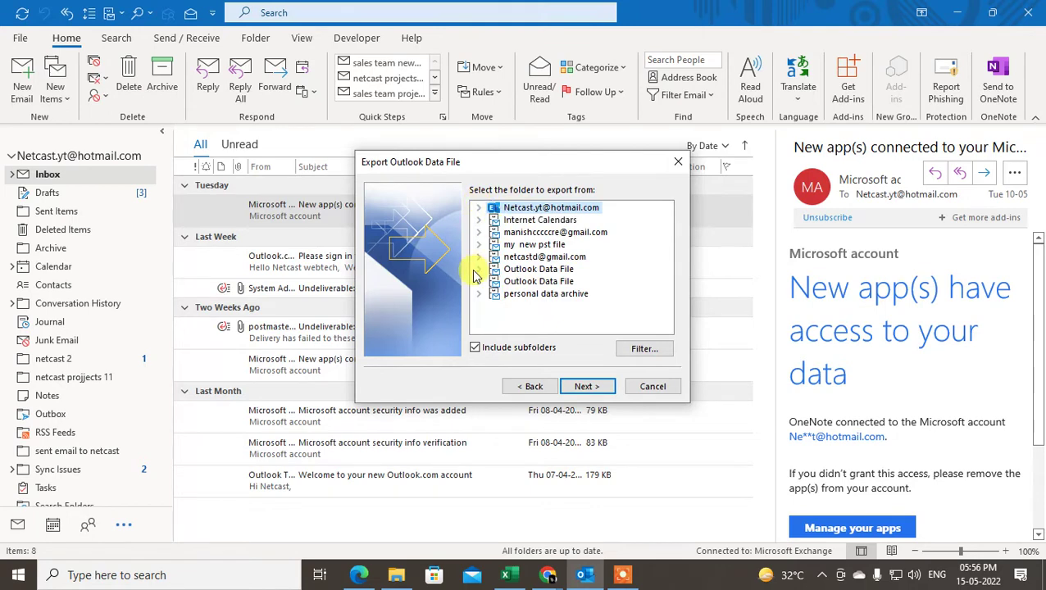
{"action": "left_click", "coordinate": [508, 232]}
{"action": "left_click", "coordinate": [537, 211]}
{"action": "left_click", "coordinate": [542, 234]}
{"action": "left_click", "coordinate": [545, 257]}
{"action": "left_click", "coordinate": [543, 234]}
{"action": "left_click", "coordinate": [541, 209]}
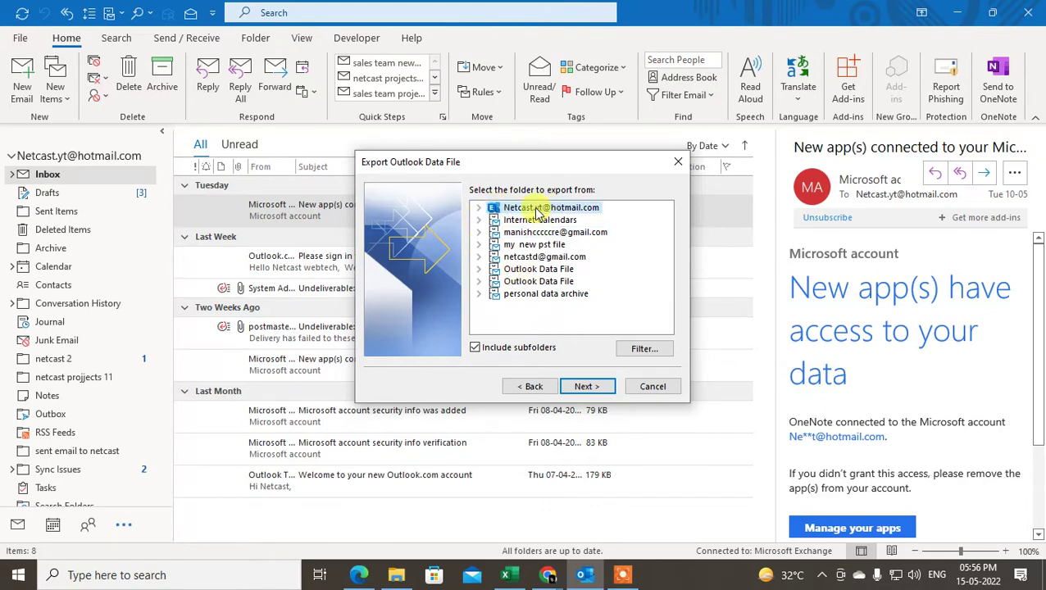
{"action": "left_click", "coordinate": [481, 209]}
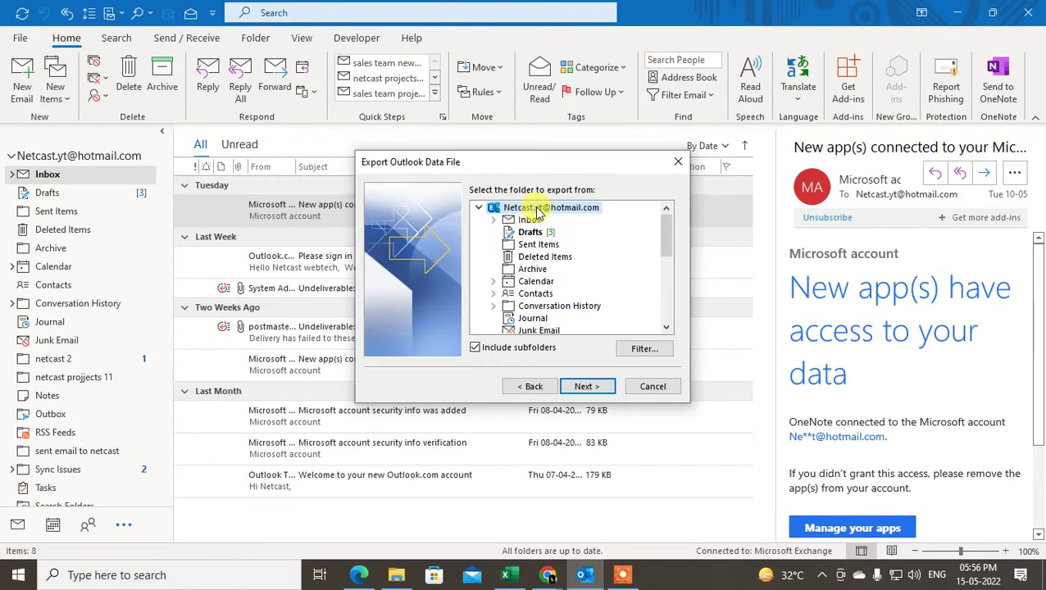
Review the export Filter criteria and close it without filtering
{"action": "left_click", "coordinate": [642, 350]}
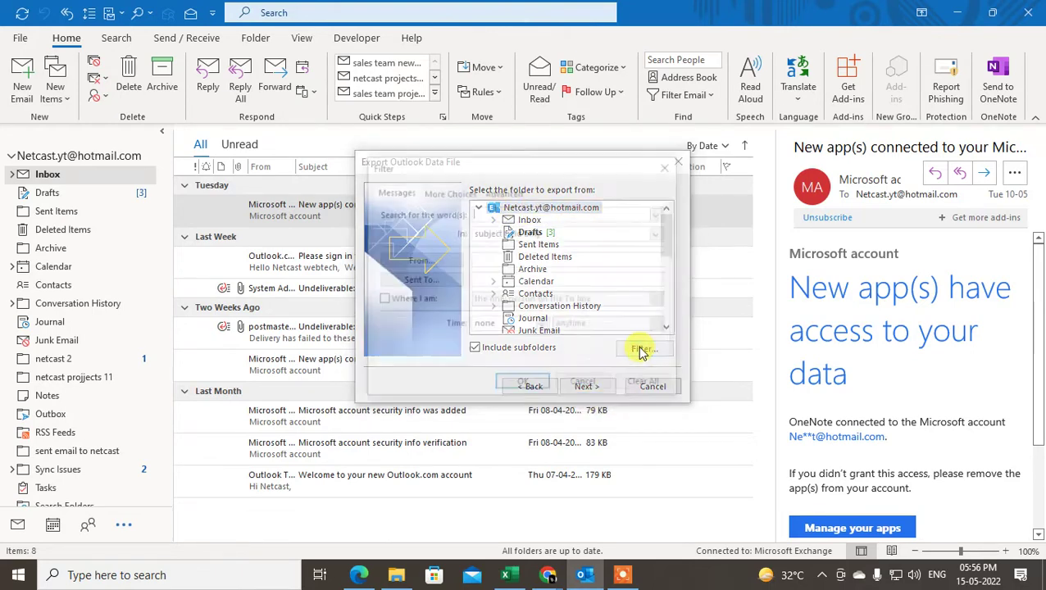
{"action": "left_click", "coordinate": [448, 191]}
{"action": "left_click", "coordinate": [503, 192]}
{"action": "left_click", "coordinate": [409, 194]}
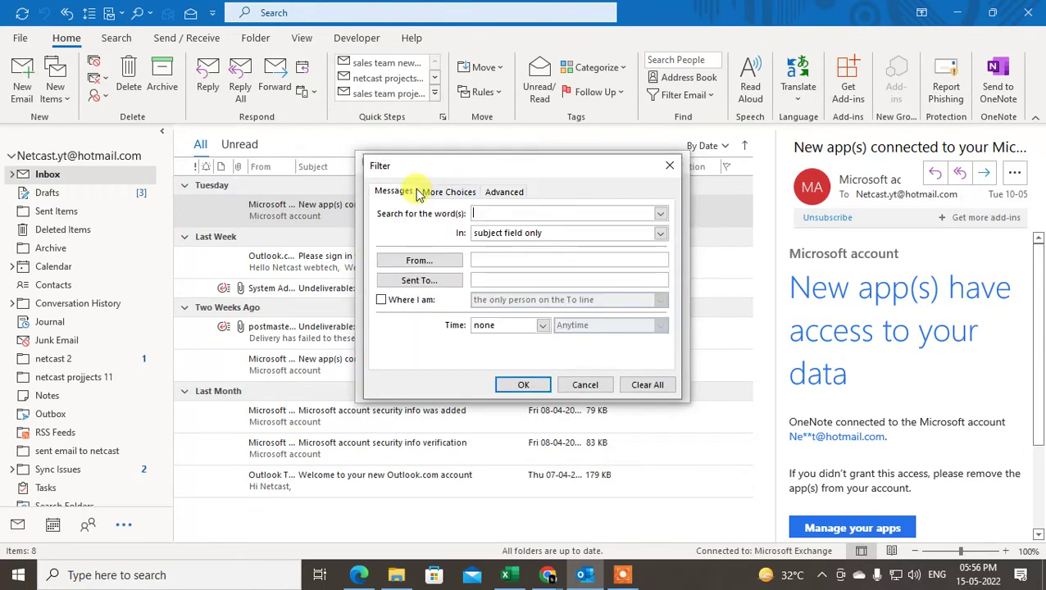
{"action": "left_click", "coordinate": [670, 165]}
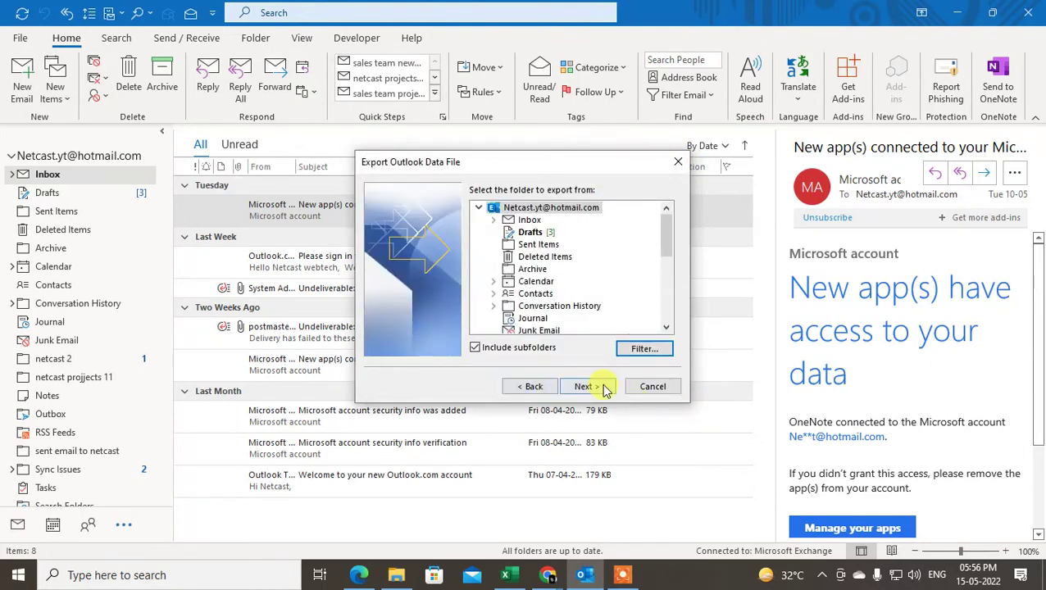
Name the backup file 'pernsonal folder backup 2.pst' by appending ' 2'
{"action": "left_click", "coordinate": [587, 386]}
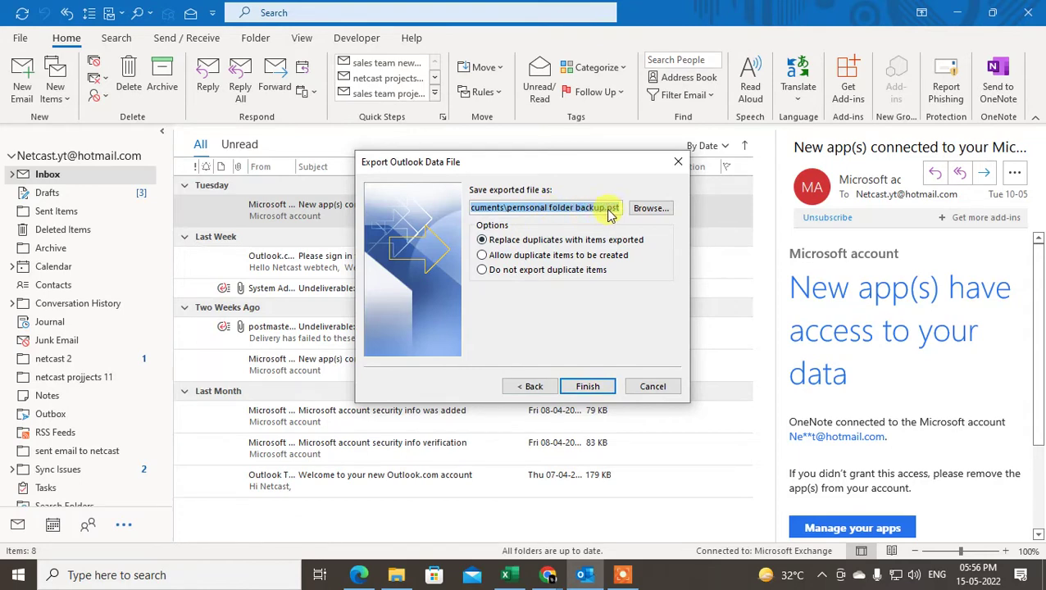
{"action": "left_click_drag", "start_coordinate": [507, 207], "coordinate": [628, 209]}
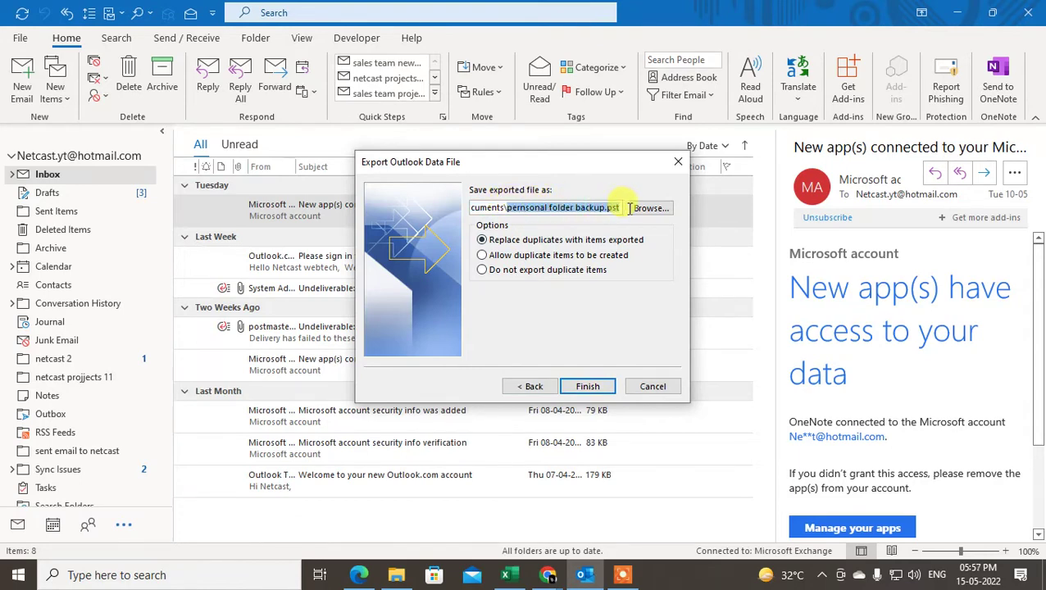
{"action": "left_click", "coordinate": [492, 208]}
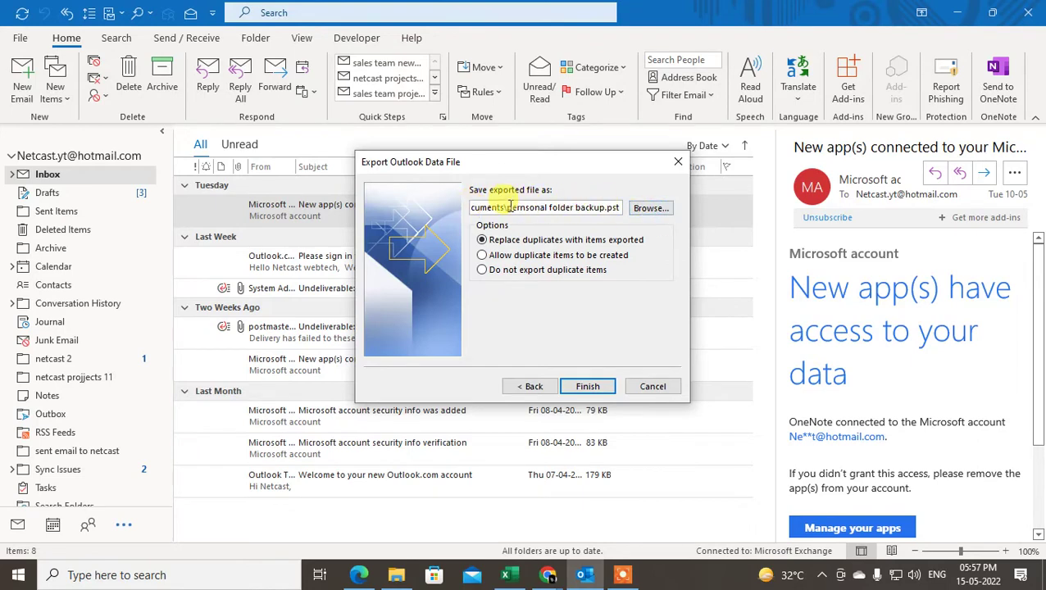
{"action": "left_click_drag", "start_coordinate": [508, 208], "coordinate": [621, 208]}
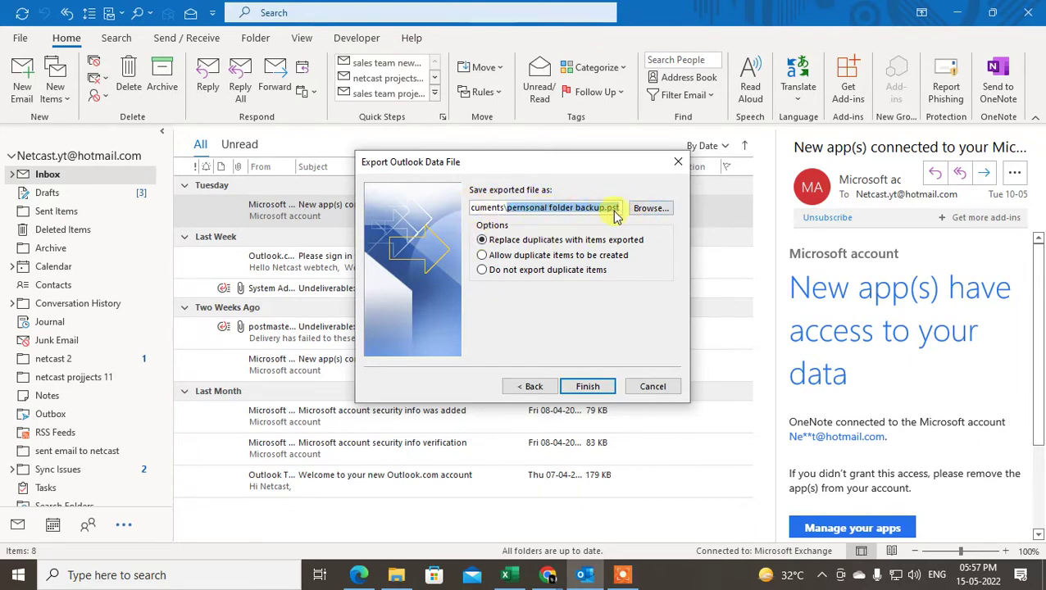
{"action": "left_click", "coordinate": [575, 207]}
{"action": "left_click", "coordinate": [649, 210]}
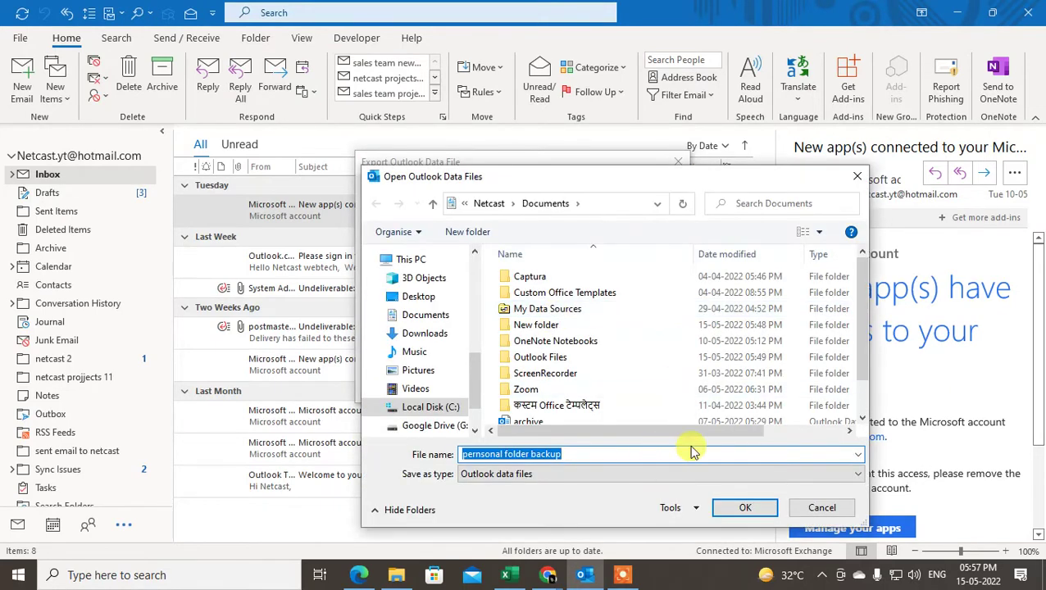
{"action": "scroll", "coordinate": [603, 401], "scroll_direction": "down", "scroll_amount": 1}
{"action": "left_click", "coordinate": [576, 457]}
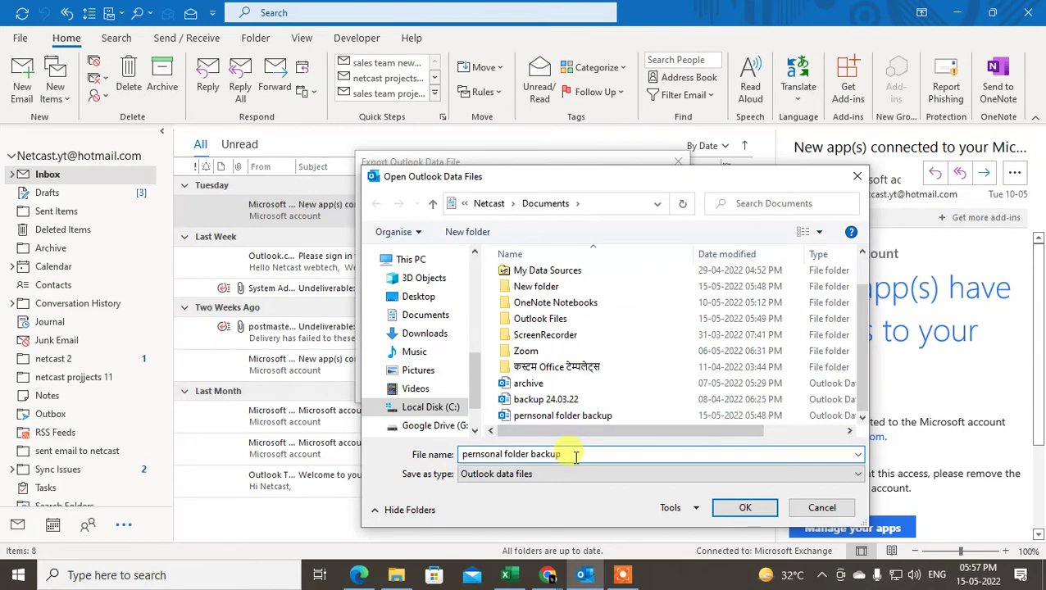
{"action": "type", "text": "2"}
{"action": "left_click", "coordinate": [742, 507]}
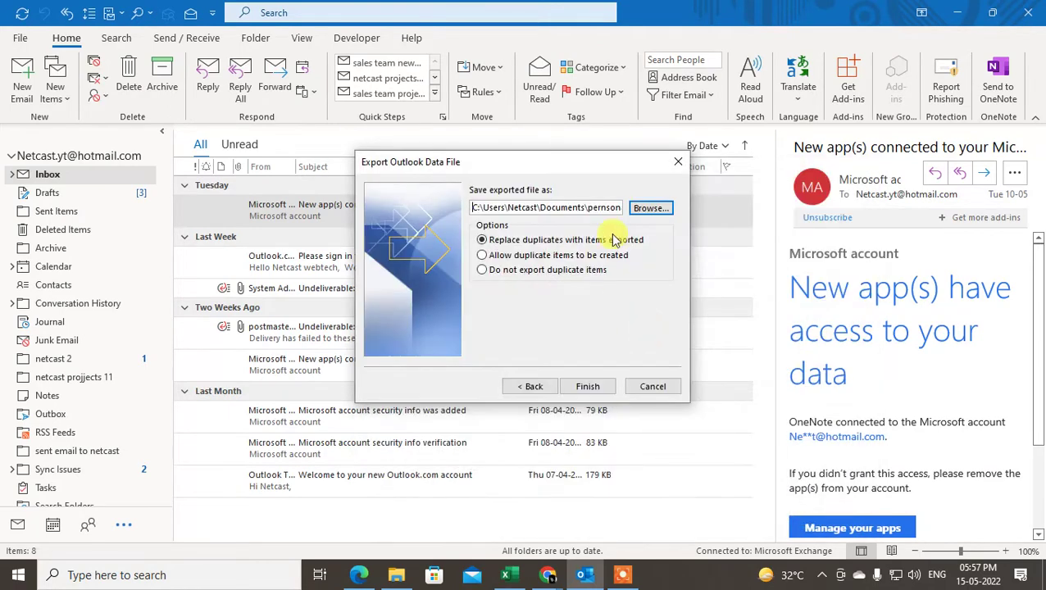
Choose 'Do not export duplicate items' and finish the export
{"action": "left_click", "coordinate": [604, 211]}
{"action": "key", "text": "Right"}
{"action": "key", "text": "Right"}
{"action": "key", "text": "Right"}
{"action": "key", "text": "Right"}
{"action": "key", "text": "Right"}
{"action": "key", "text": "Right"}
{"action": "key", "text": "Right"}
{"action": "key", "text": "Right"}
{"action": "key", "text": "Right"}
{"action": "key", "text": "Right"}
{"action": "key", "text": "Right"}
{"action": "key", "text": "Right"}
{"action": "key", "text": "Right"}
{"action": "key", "text": "Right"}
{"action": "key", "text": "Right"}
{"action": "key", "text": "Right"}
{"action": "key", "text": "Right"}
{"action": "key", "text": "Right"}
{"action": "key", "text": "Right"}
{"action": "key", "text": "Right"}
{"action": "key", "text": "Right"}
{"action": "key", "text": "Right"}
{"action": "key", "text": "Right"}
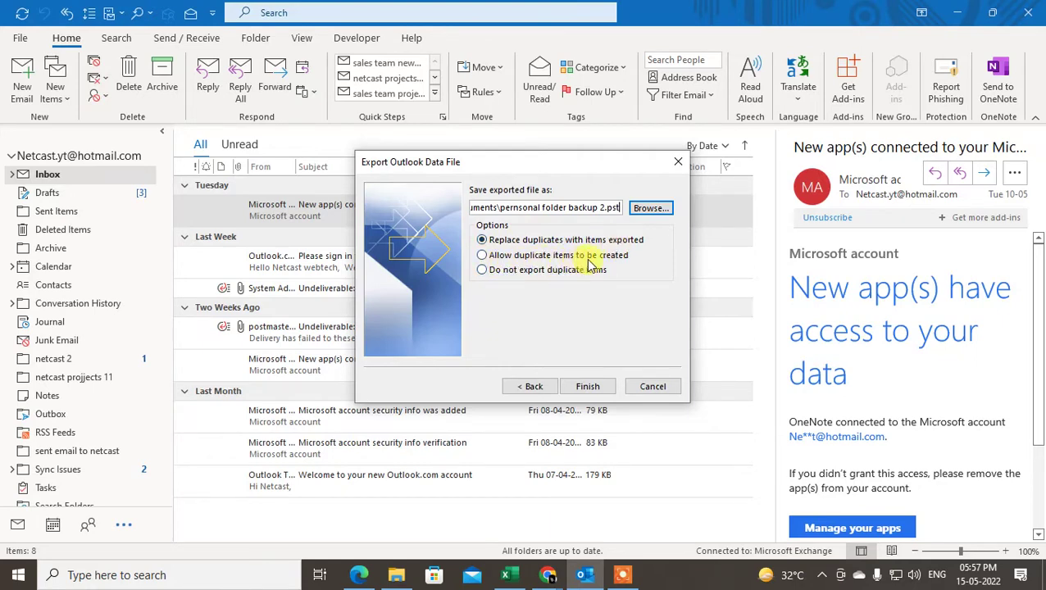
{"action": "left_click", "coordinate": [562, 272]}
{"action": "left_click", "coordinate": [587, 386]}
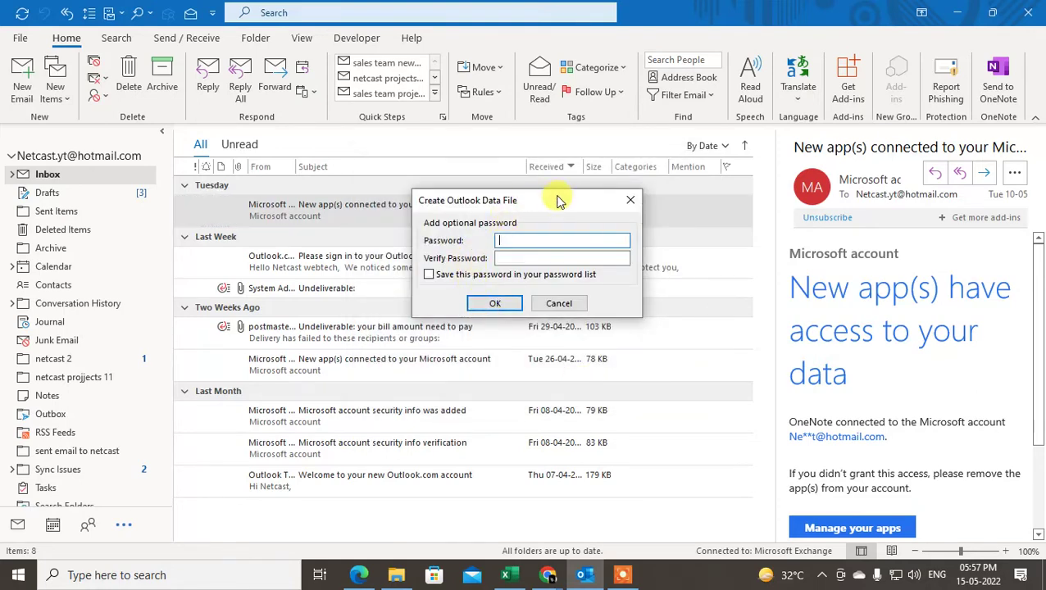
Create the backup data file with both optional password fields left empty
{"action": "mouse_move", "coordinate": [551, 201]}
{"action": "left_mouse_down"}
{"action": "mouse_move", "coordinate": [582, 202]}
{"action": "mouse_move", "coordinate": [557, 199]}
{"action": "left_mouse_up"}
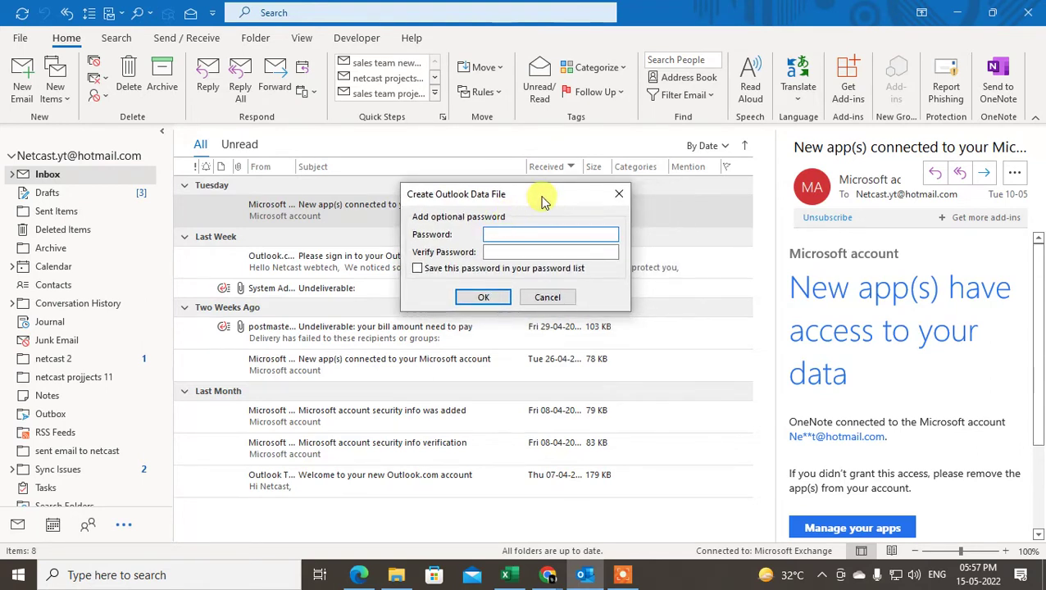
{"action": "left_click_drag", "start_coordinate": [519, 198], "coordinate": [541, 194]}
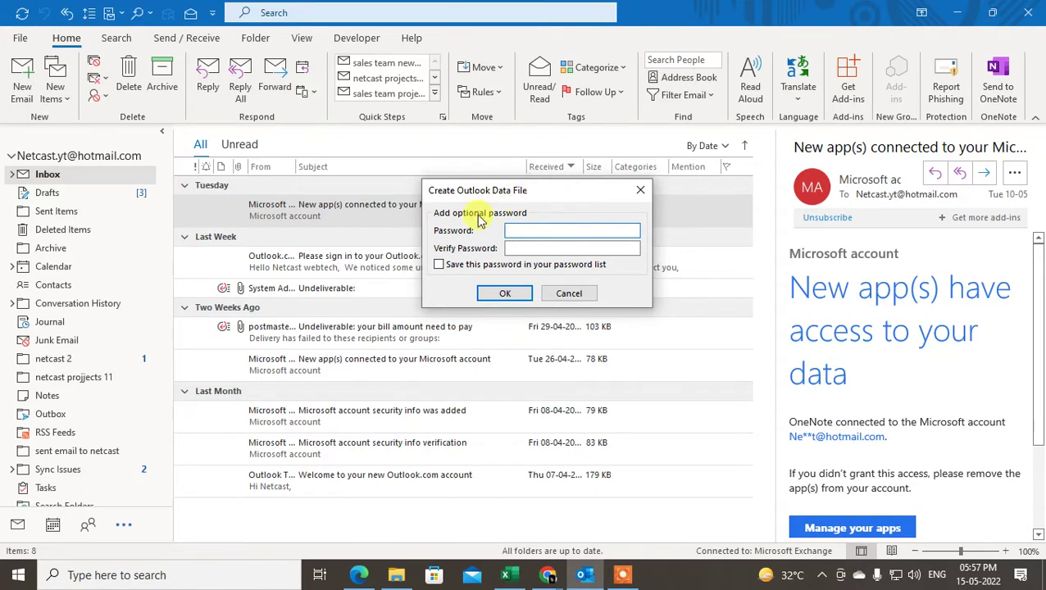
{"action": "left_click_drag", "start_coordinate": [560, 197], "coordinate": [572, 194]}
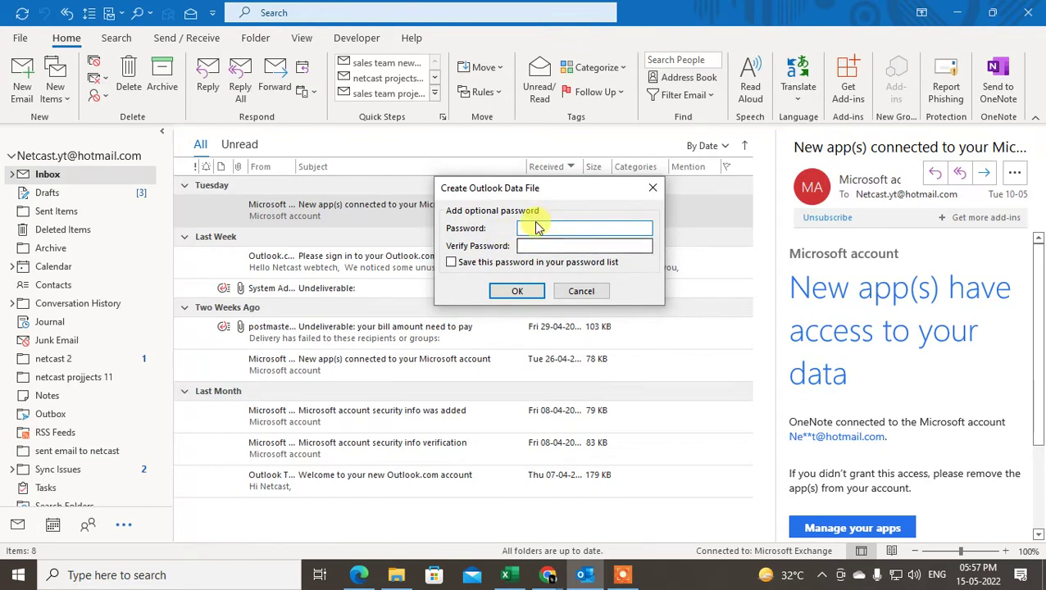
{"action": "left_click", "coordinate": [534, 294]}
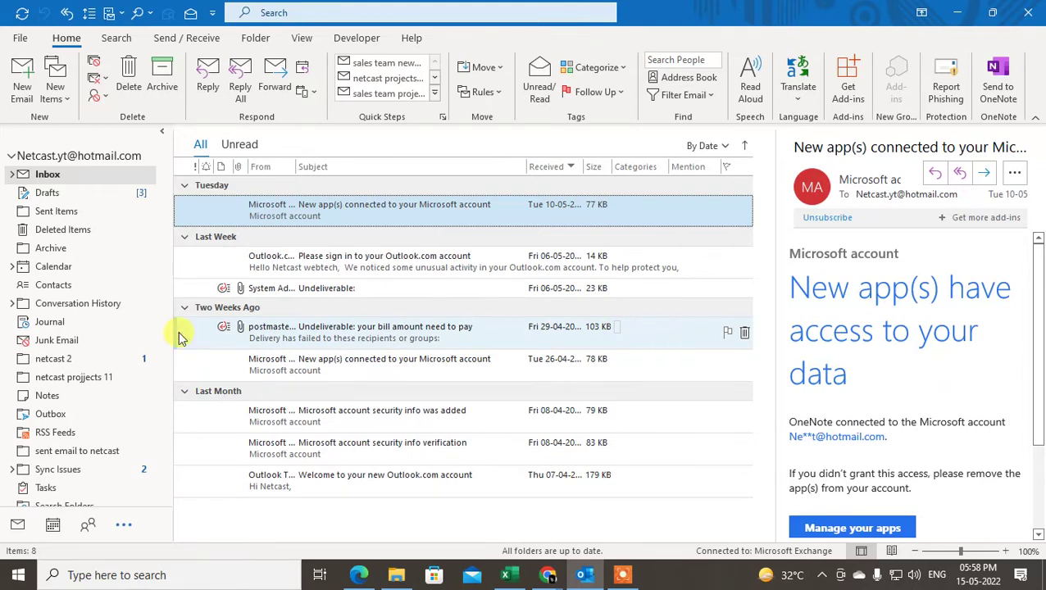
{"action": "scroll", "coordinate": [86, 304], "scroll_direction": "down", "scroll_amount": 10}
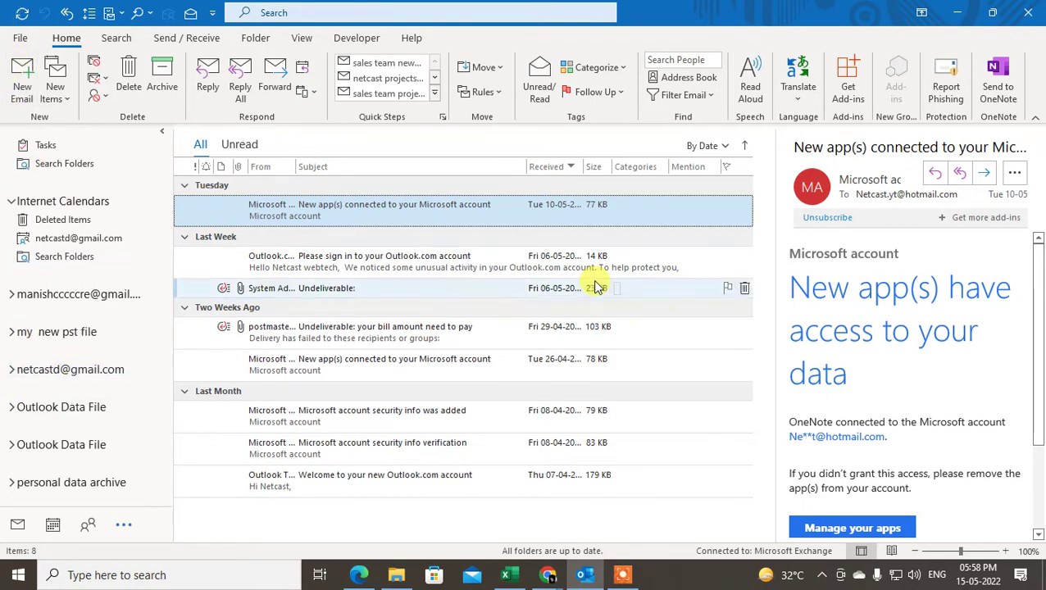
{"action": "left_click", "coordinate": [13, 43]}
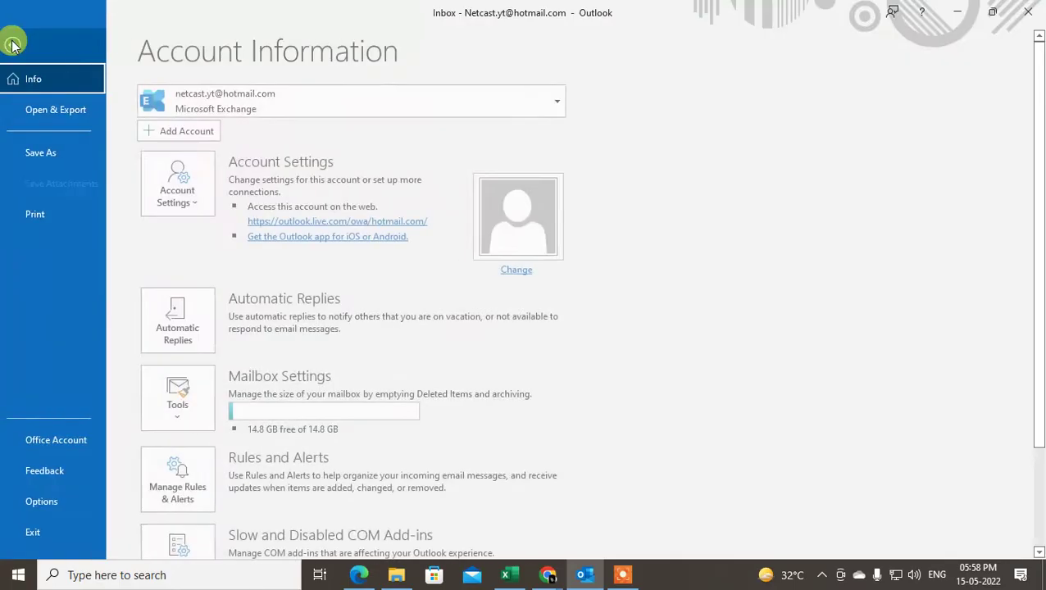
{"action": "left_click", "coordinate": [68, 115]}
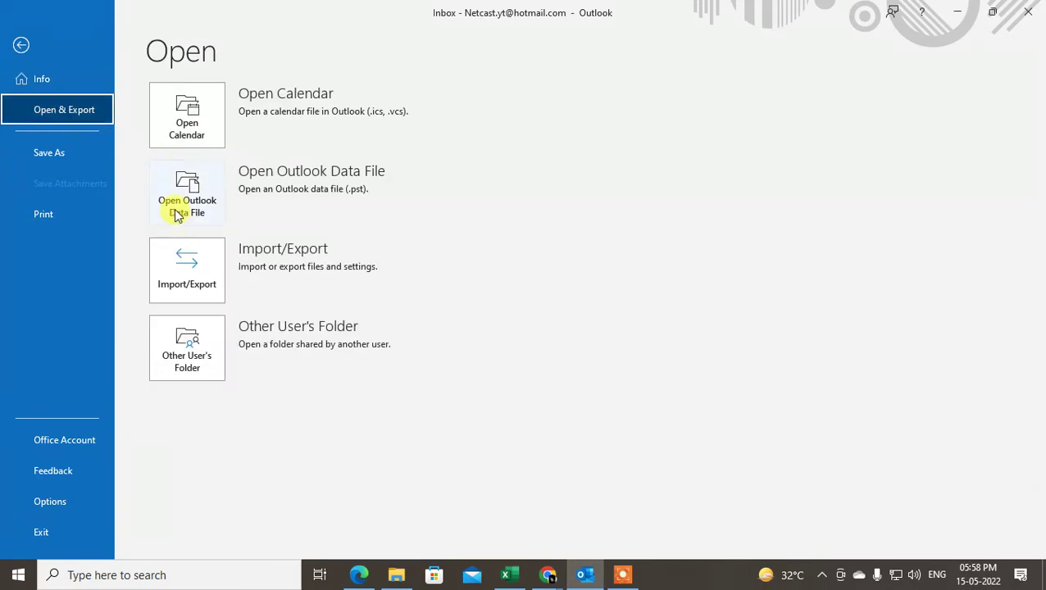
{"action": "left_click", "coordinate": [194, 283]}
{"action": "left_click", "coordinate": [541, 254]}
{"action": "left_click", "coordinate": [595, 244]}
{"action": "left_click", "coordinate": [594, 393]}
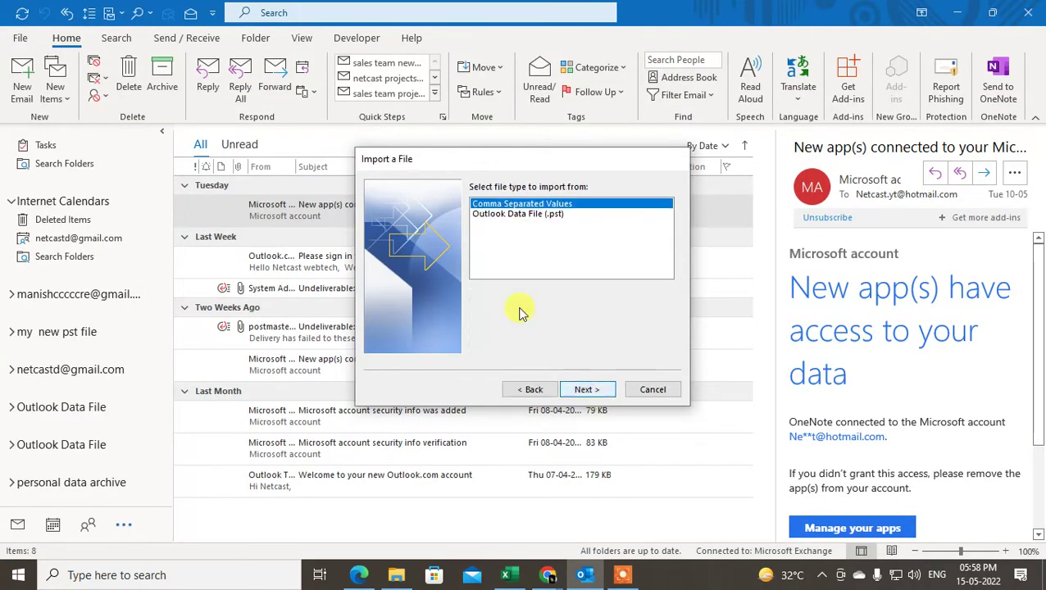
{"action": "left_click", "coordinate": [500, 216]}
{"action": "left_click", "coordinate": [605, 395]}
{"action": "left_click", "coordinate": [648, 207]}
{"action": "left_click", "coordinate": [540, 343]}
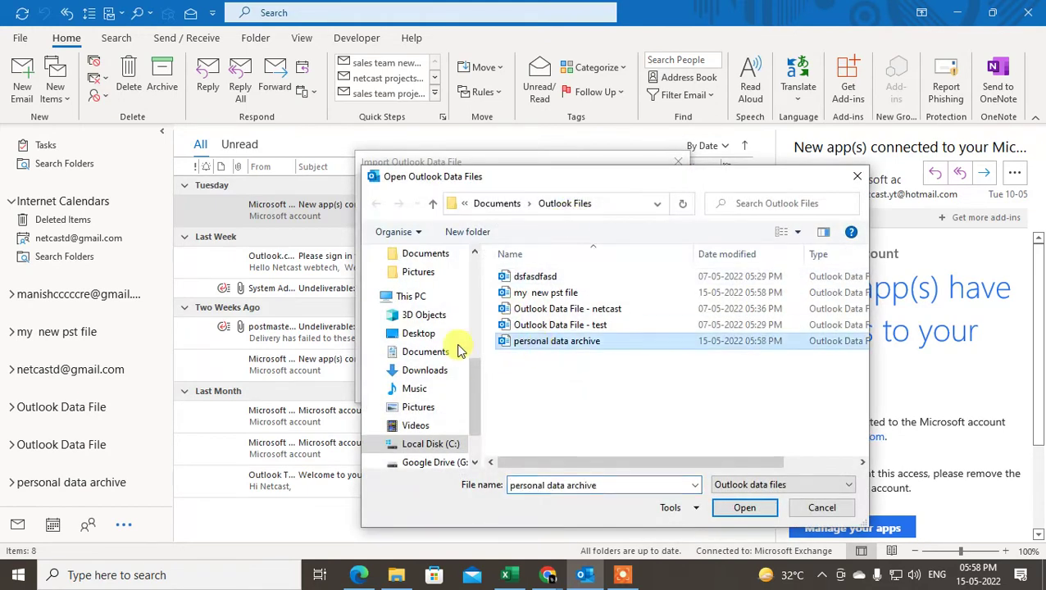
{"action": "scroll", "coordinate": [443, 377], "scroll_direction": "down", "scroll_amount": 1}
{"action": "key", "text": "BackSpace"}
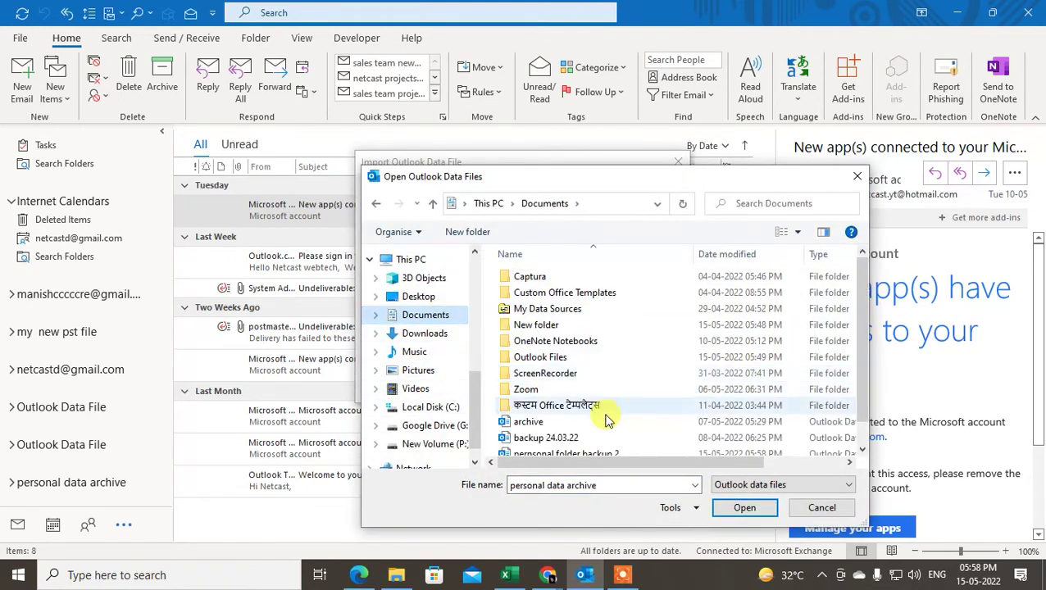
{"action": "scroll", "coordinate": [606, 409], "scroll_direction": "down", "scroll_amount": 1}
{"action": "left_click", "coordinate": [574, 447]}
{"action": "left_click", "coordinate": [582, 430]}
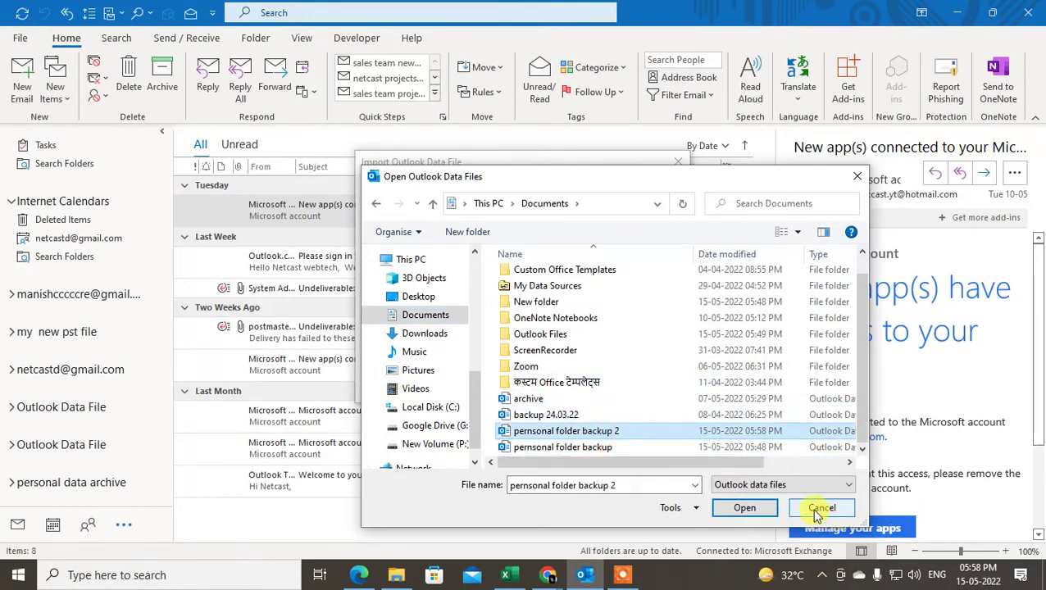
{"action": "left_click", "coordinate": [857, 176]}
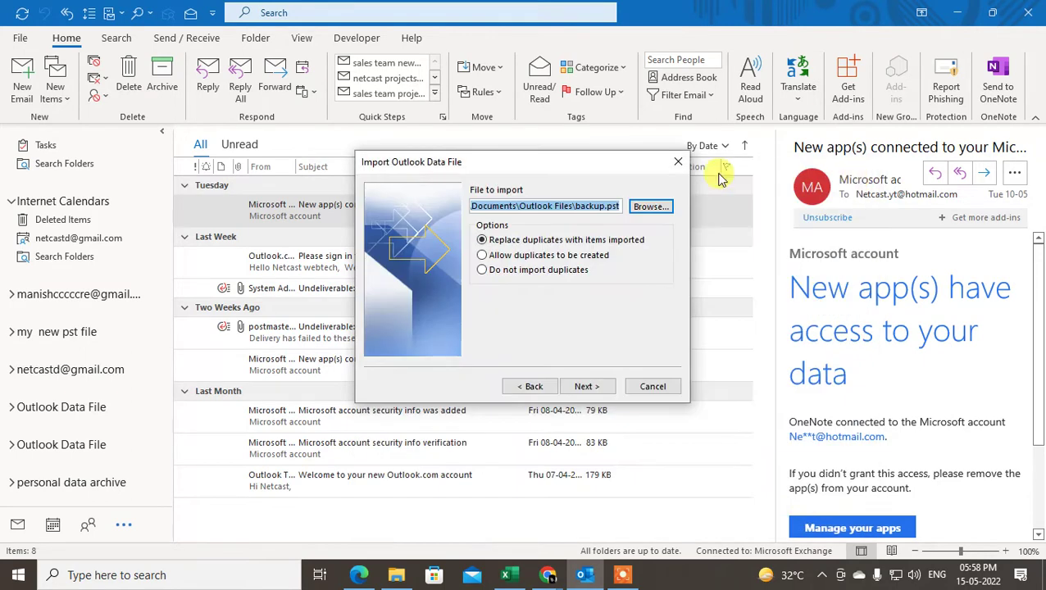
{"action": "left_click", "coordinate": [678, 161]}
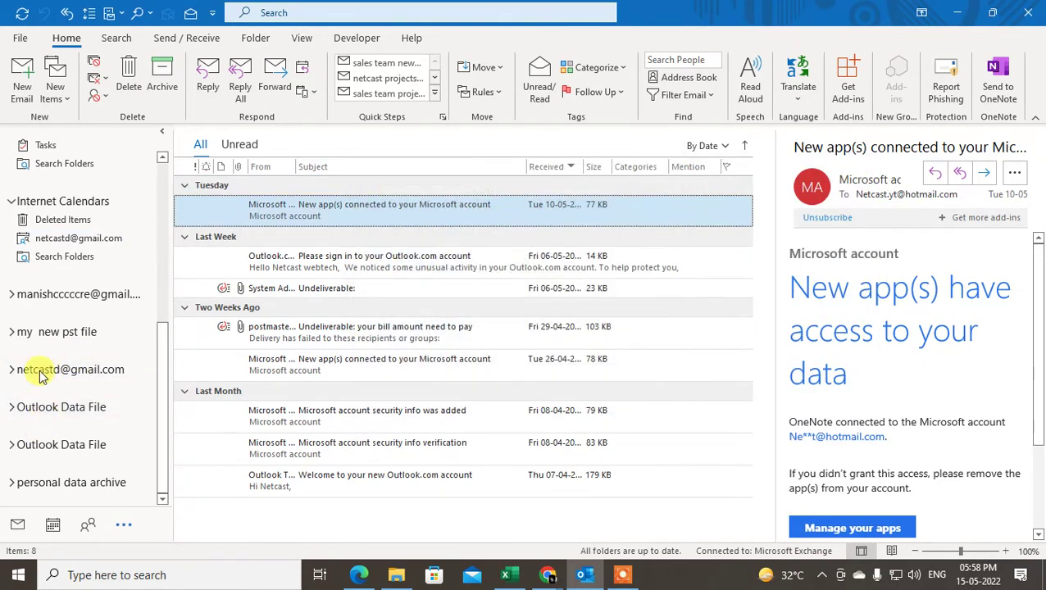
Select and expand 'my new pst file' and the other mail account's folders
{"action": "left_click", "coordinate": [24, 331]}
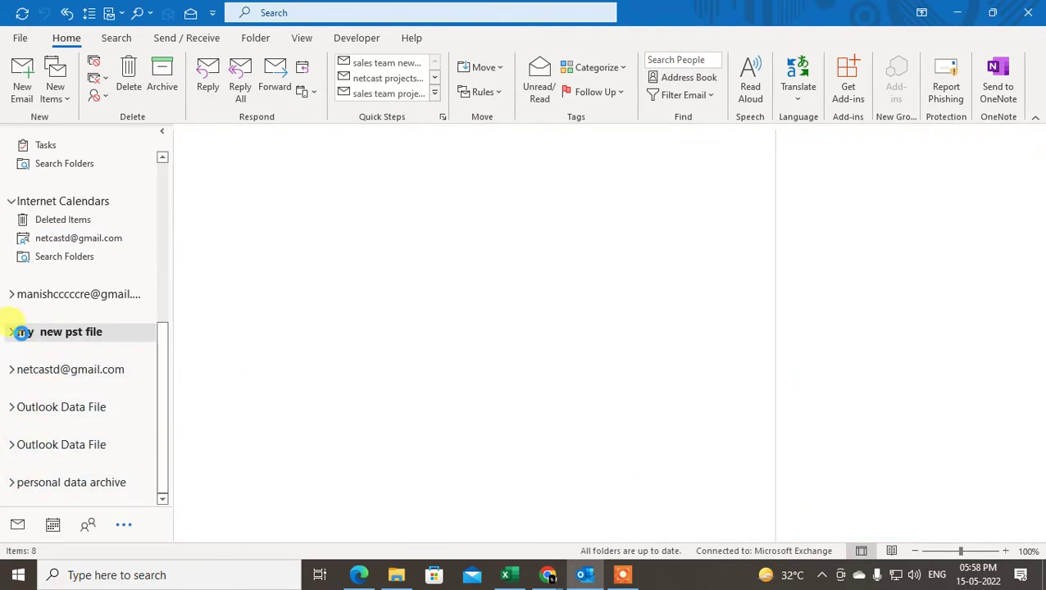
{"action": "left_click", "coordinate": [13, 332]}
{"action": "left_click", "coordinate": [10, 406]}
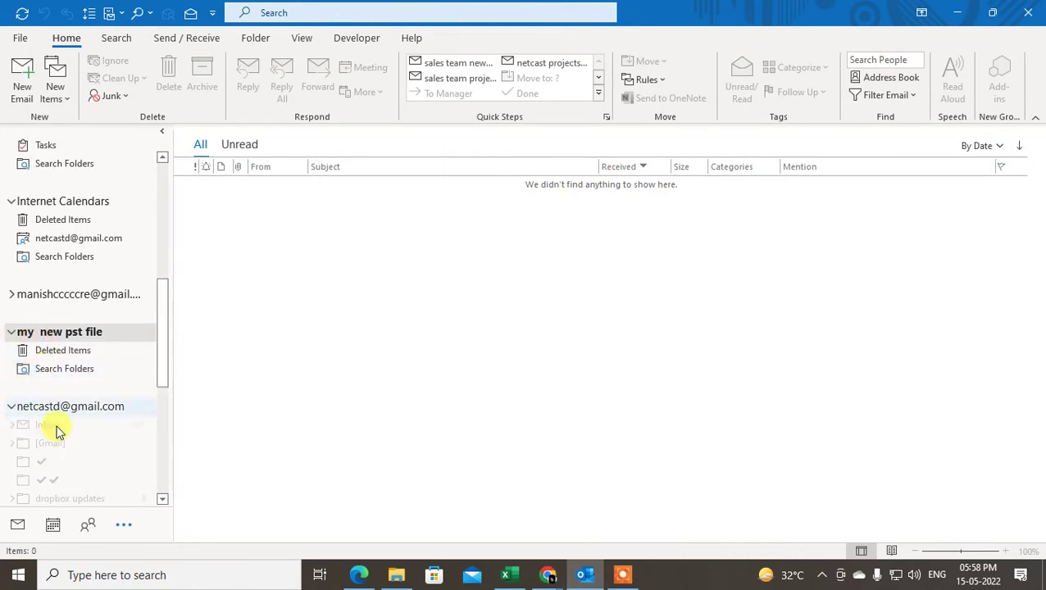
{"action": "scroll", "coordinate": [116, 311], "scroll_direction": "up", "scroll_amount": 5}
Open 'pernsonal folder backup 2' from Documents as an Outlook Data File
{"action": "left_click", "coordinate": [19, 38]}
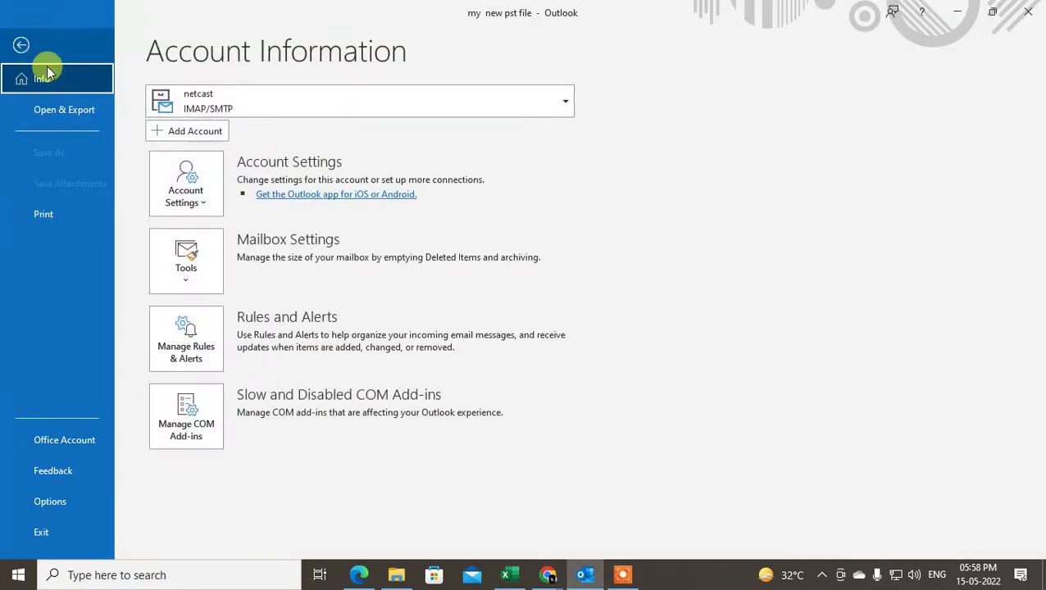
{"action": "left_click", "coordinate": [78, 109]}
{"action": "left_click", "coordinate": [187, 206]}
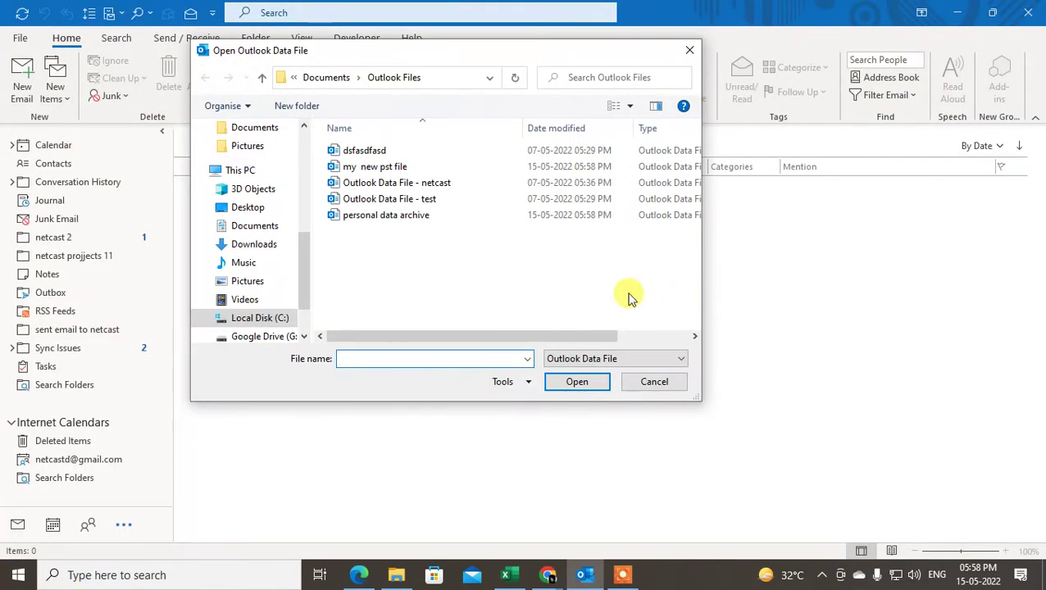
{"action": "scroll", "coordinate": [258, 277], "scroll_direction": "down", "scroll_amount": 2}
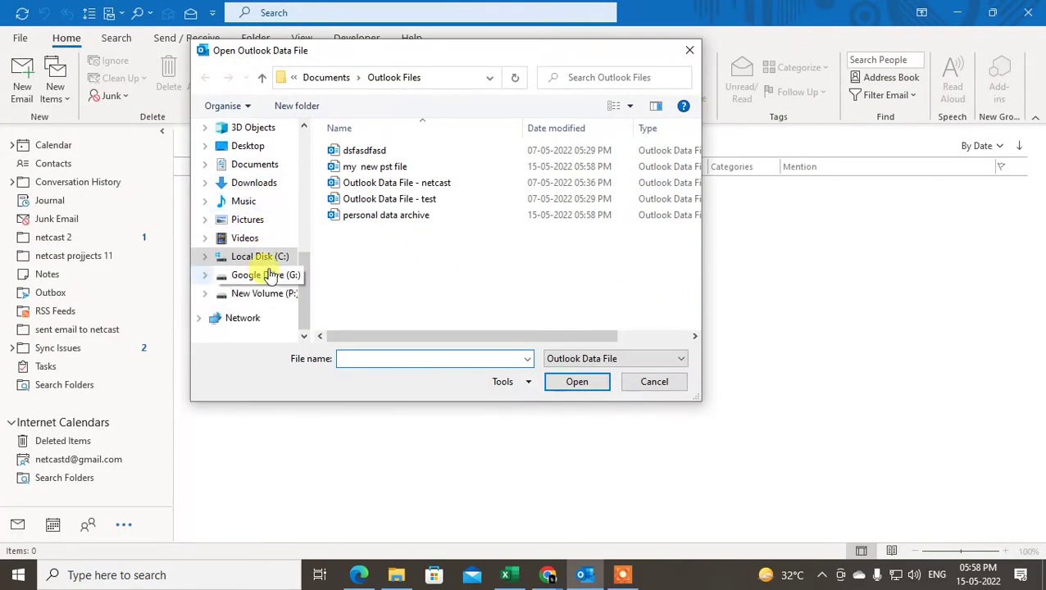
{"action": "left_click", "coordinate": [256, 166]}
{"action": "scroll", "coordinate": [523, 215], "scroll_direction": "down", "scroll_amount": 1}
{"action": "left_click", "coordinate": [432, 305]}
{"action": "left_click", "coordinate": [576, 381]}
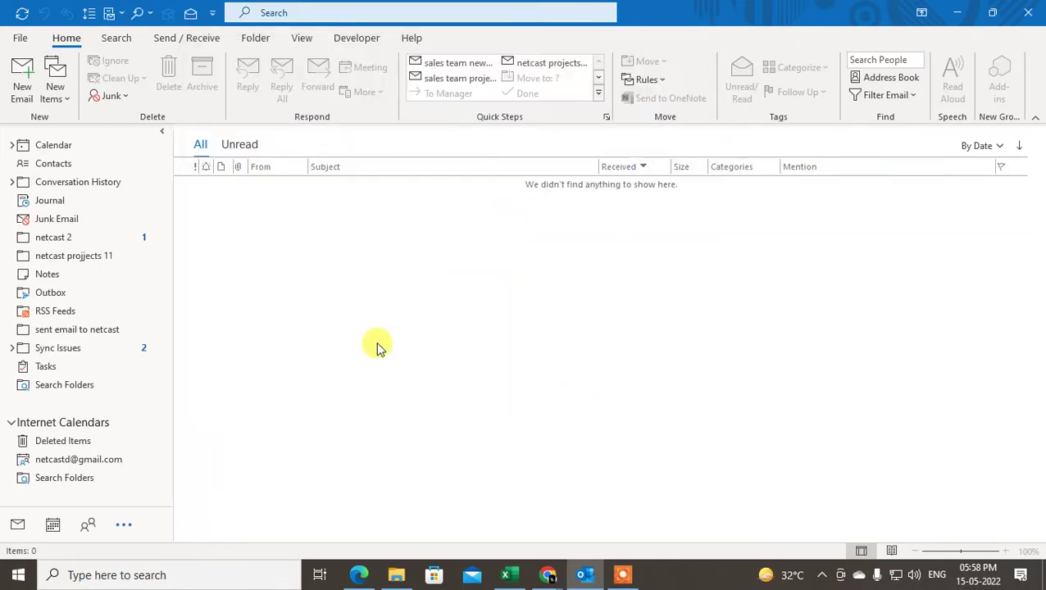
Expand the three Outlook Data File entries and personal data archive to view their folders
{"action": "scroll", "coordinate": [72, 337], "scroll_direction": "down", "scroll_amount": 10}
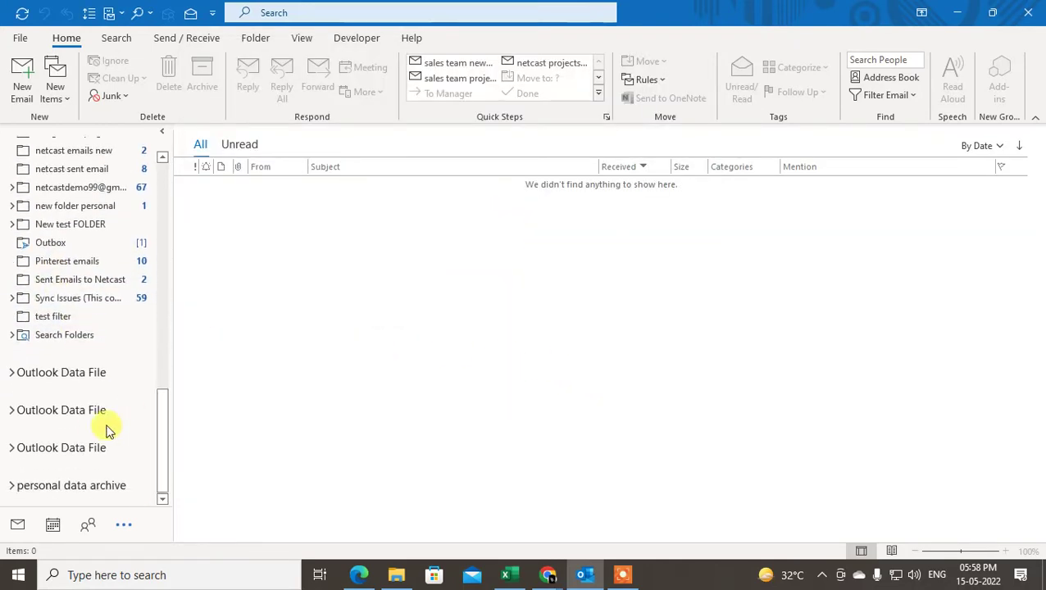
{"action": "left_click", "coordinate": [8, 374]}
{"action": "scroll", "coordinate": [82, 393], "scroll_direction": "down", "scroll_amount": 5}
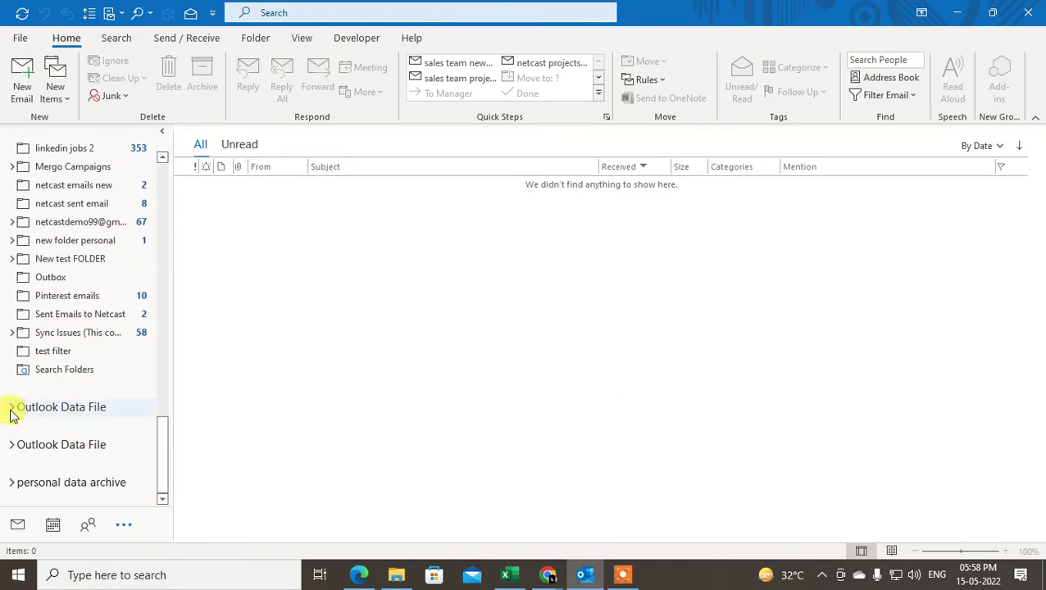
{"action": "left_click", "coordinate": [10, 408]}
{"action": "scroll", "coordinate": [77, 464], "scroll_direction": "down", "scroll_amount": 5}
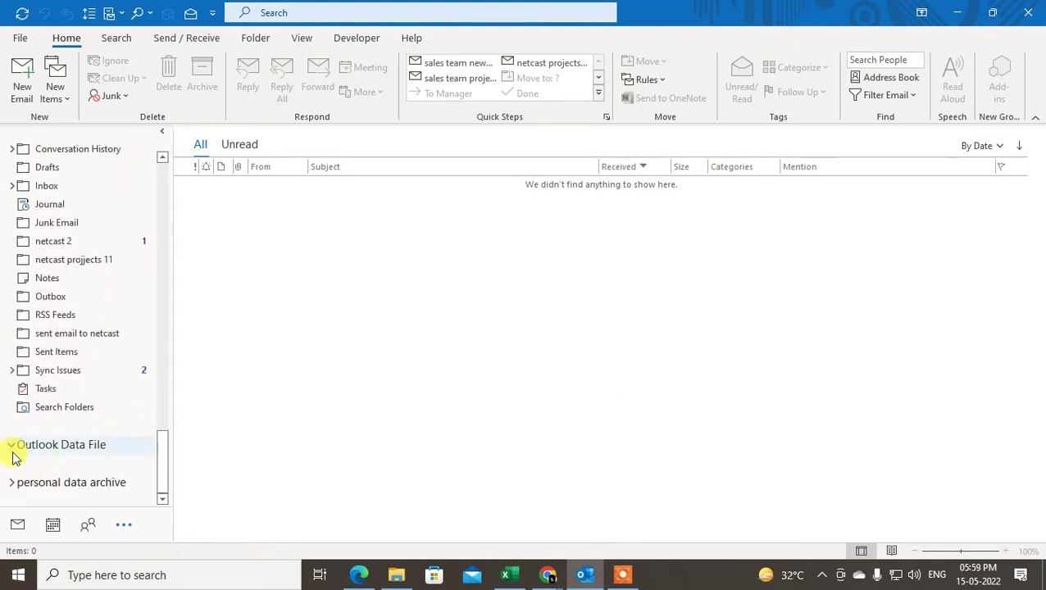
{"action": "left_click", "coordinate": [13, 446]}
{"action": "scroll", "coordinate": [119, 434], "scroll_direction": "down", "scroll_amount": 7}
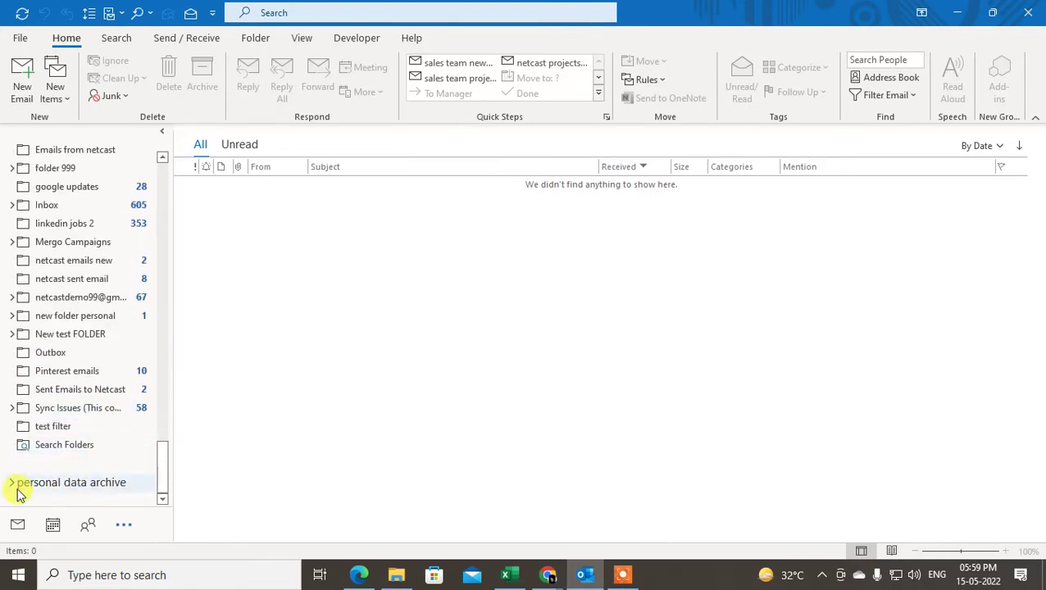
{"action": "left_click", "coordinate": [18, 485]}
{"action": "left_click", "coordinate": [11, 484]}
Collapse the data files and mail account folders, then go to Account Information
{"action": "scroll", "coordinate": [33, 391], "scroll_direction": "up", "scroll_amount": 5}
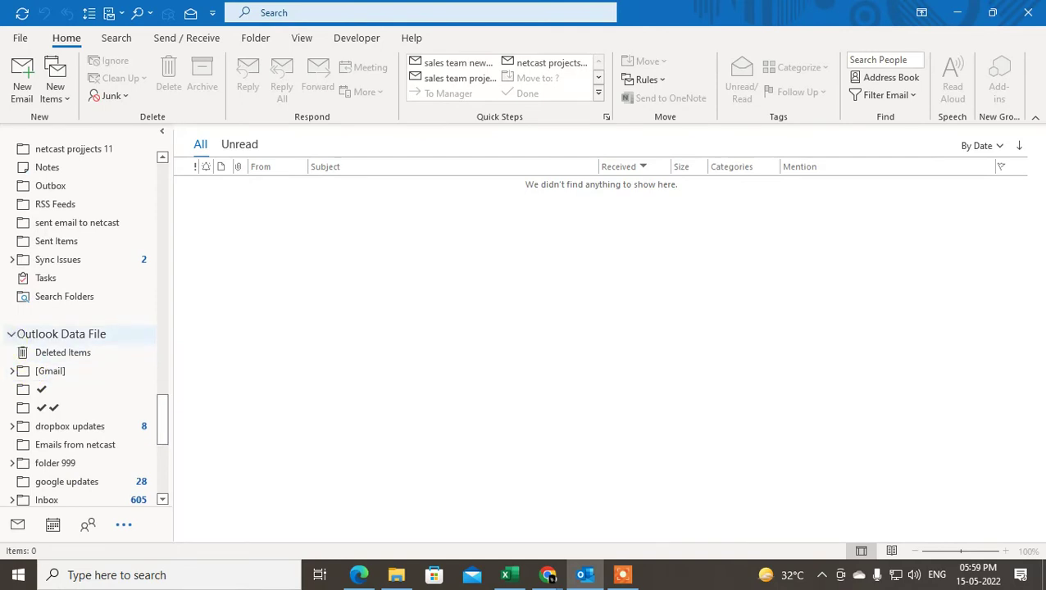
{"action": "scroll", "coordinate": [19, 353], "scroll_direction": "up", "scroll_amount": 10}
{"action": "left_click", "coordinate": [11, 370]}
{"action": "left_click", "coordinate": [12, 443]}
{"action": "scroll", "coordinate": [96, 422], "scroll_direction": "up", "scroll_amount": 3}
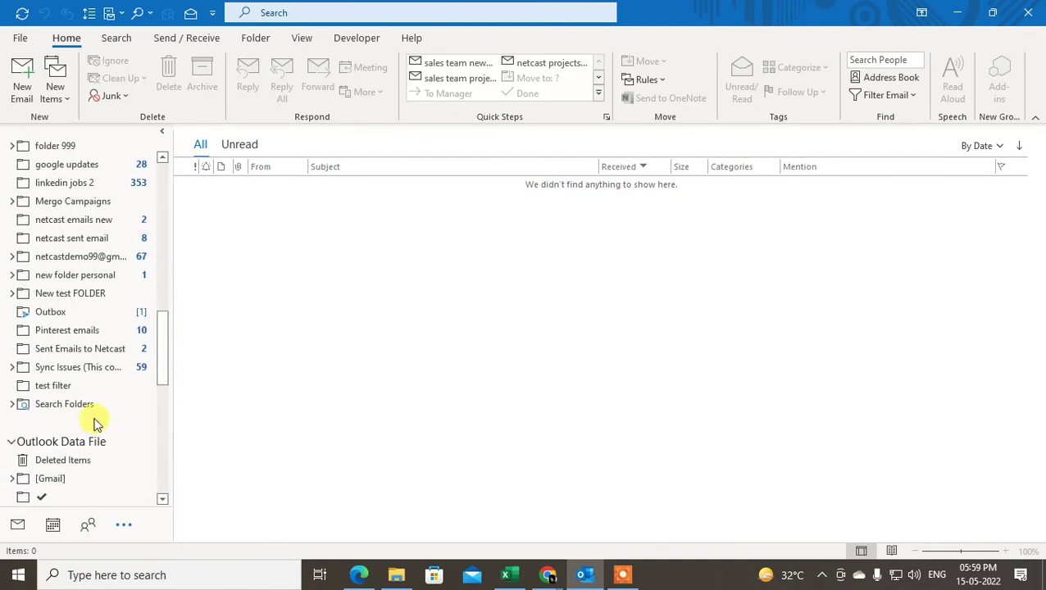
{"action": "left_click", "coordinate": [11, 440]}
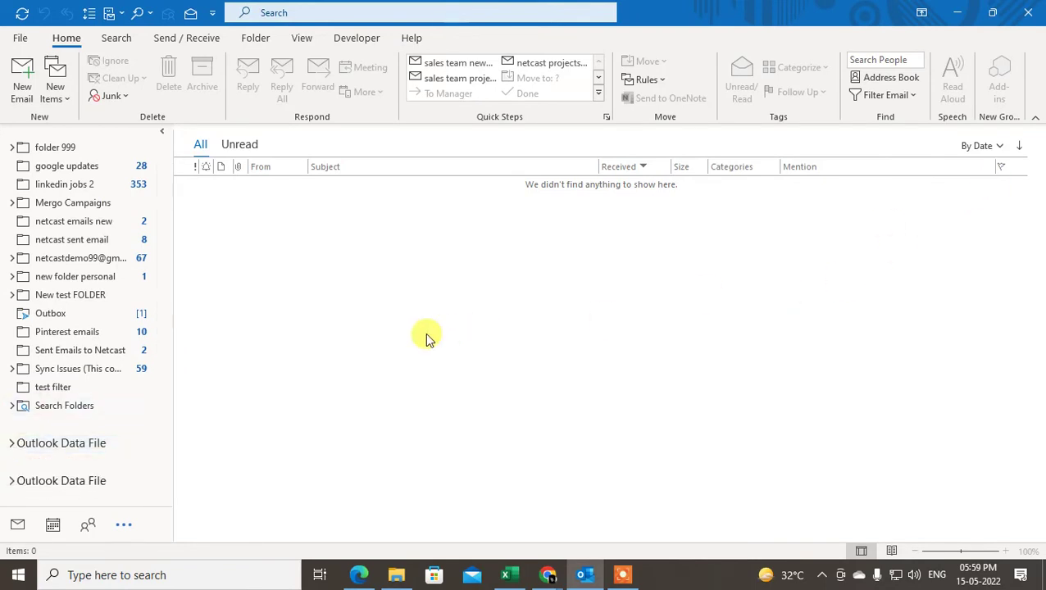
{"action": "scroll", "coordinate": [13, 410], "scroll_direction": "up", "scroll_amount": 3}
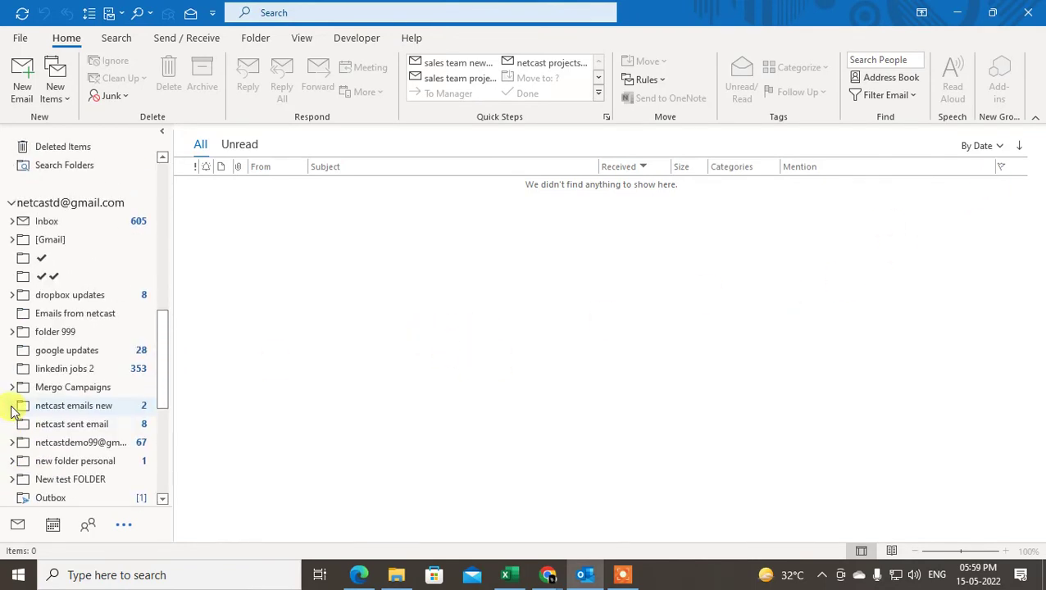
{"action": "scroll", "coordinate": [14, 369], "scroll_direction": "up", "scroll_amount": 3}
{"action": "left_click", "coordinate": [12, 312]}
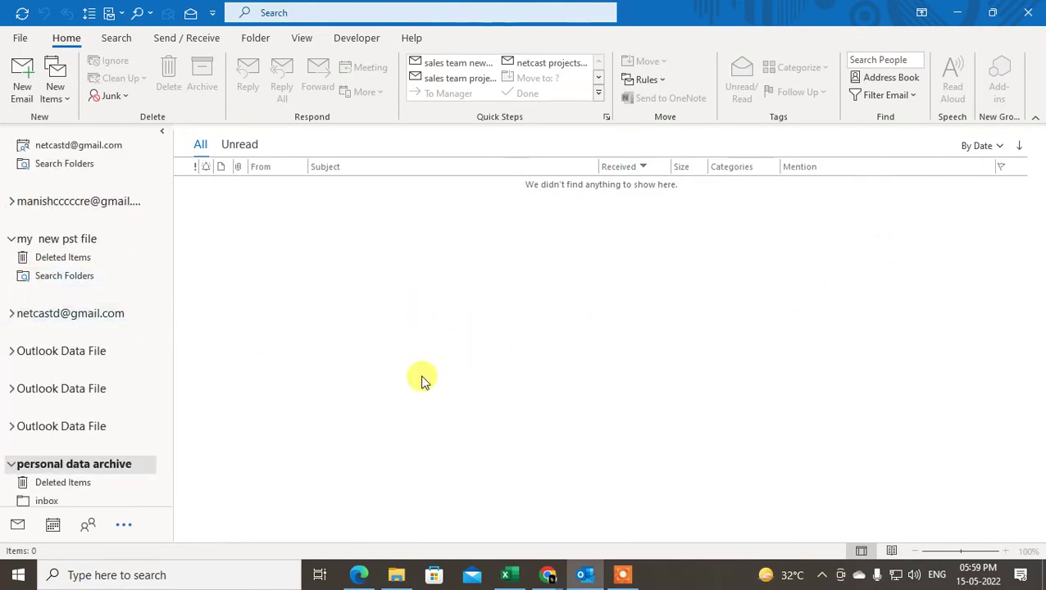
{"action": "left_click", "coordinate": [20, 38]}
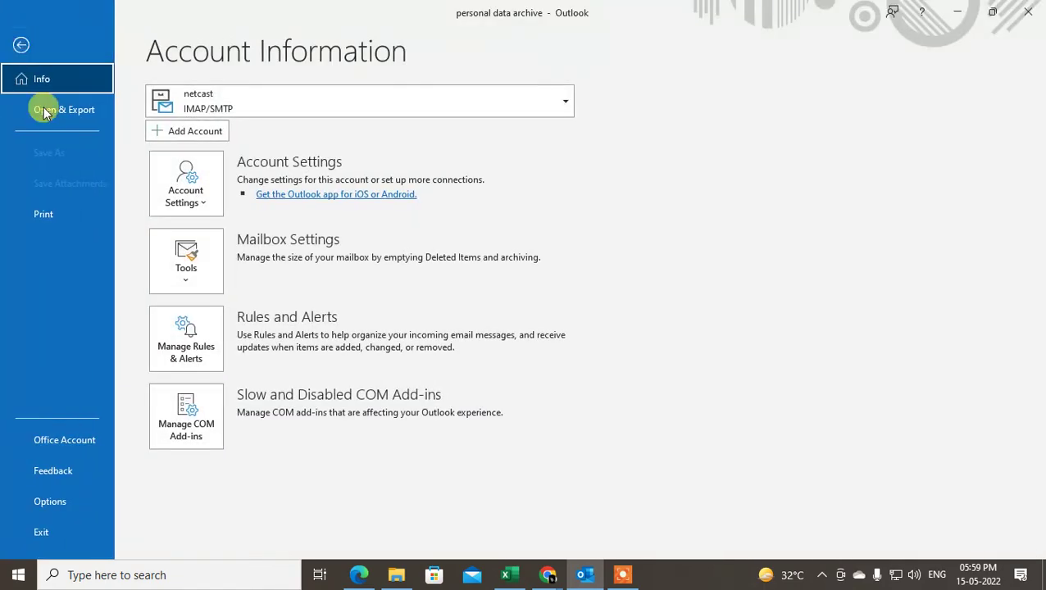
Open AutoArchive Settings from the Advanced page of Outlook Options
{"action": "left_click", "coordinate": [51, 503]}
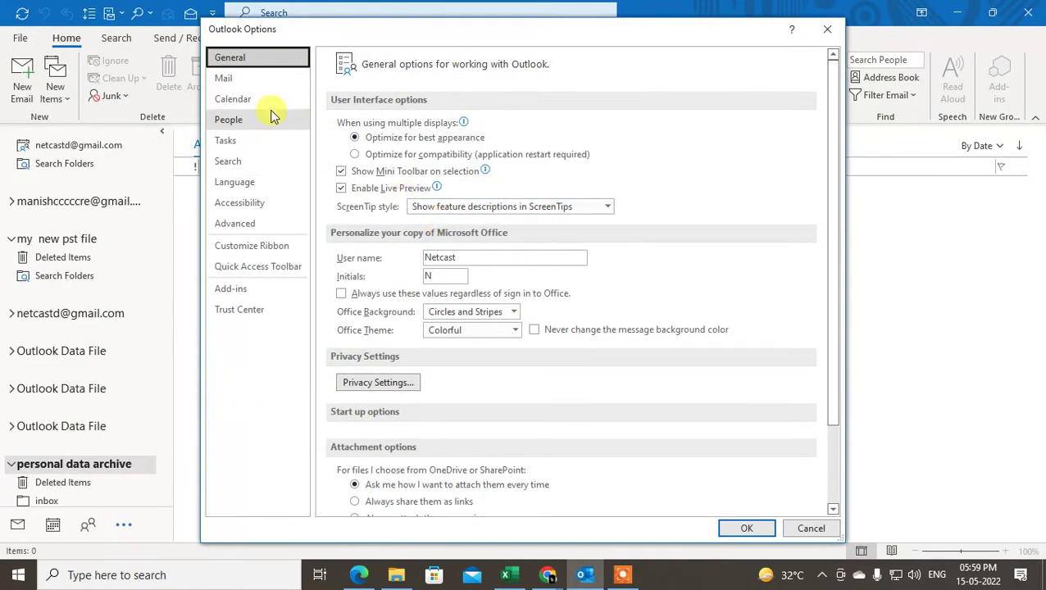
{"action": "left_click", "coordinate": [237, 223]}
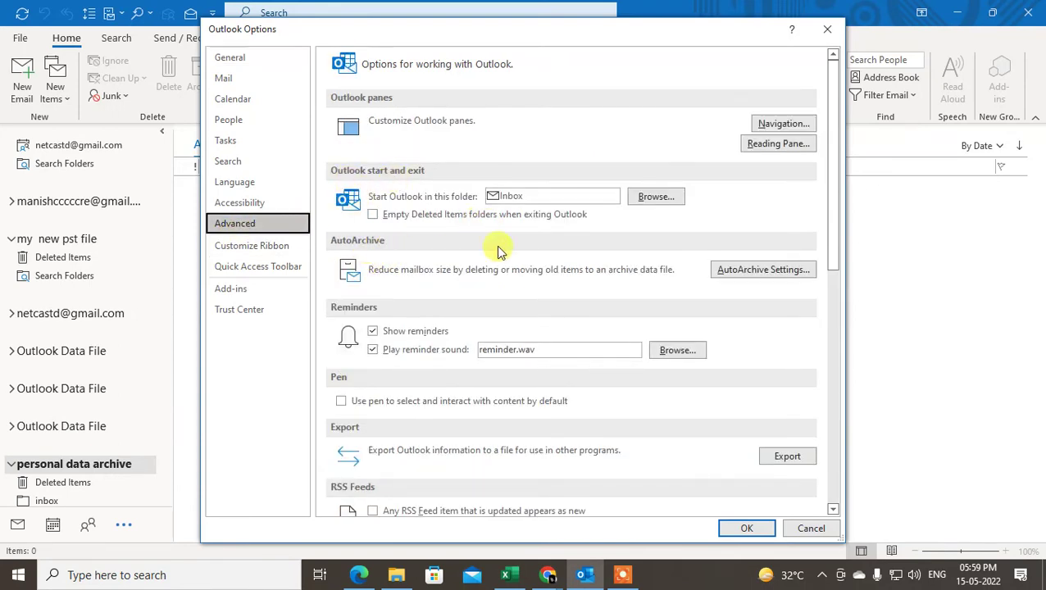
{"action": "left_click", "coordinate": [786, 270]}
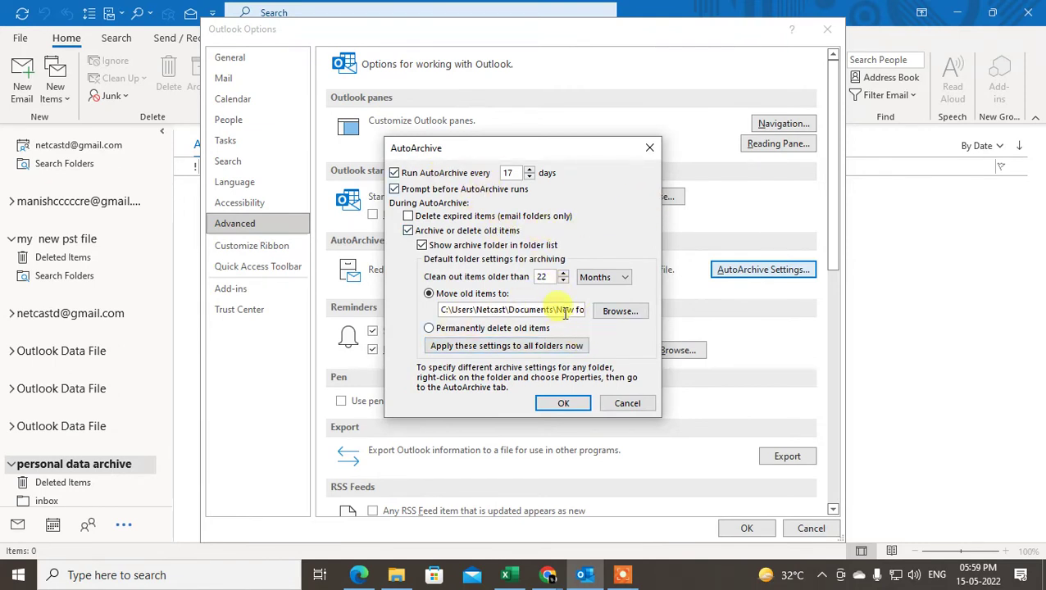
Keep Months as the age unit, set the archive file name to 'offline', and save AutoArchive
{"action": "left_click_drag", "start_coordinate": [563, 309], "coordinate": [606, 310]}
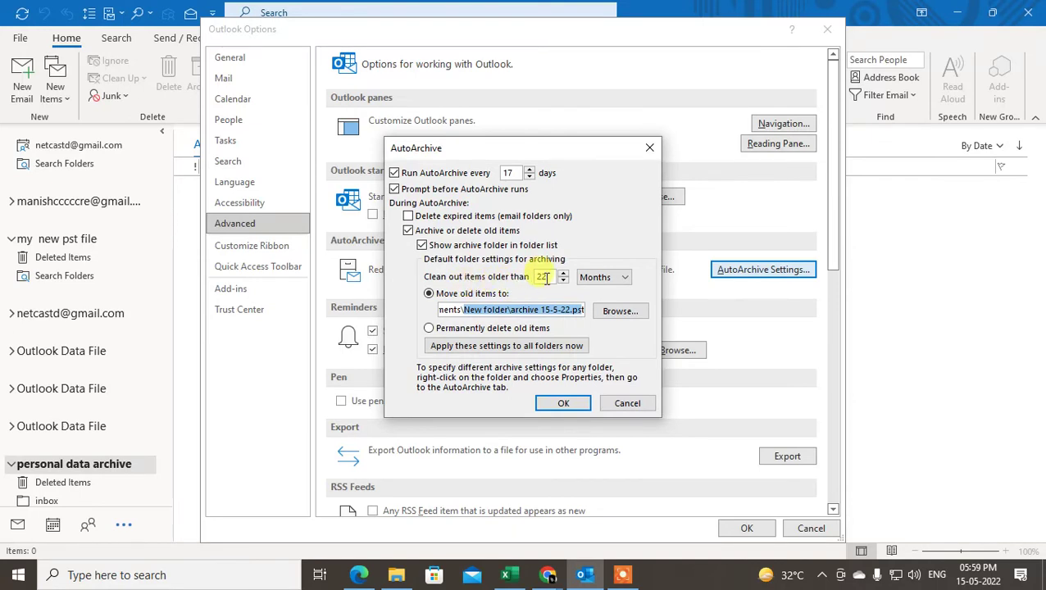
{"action": "left_click", "coordinate": [602, 277]}
{"action": "left_click", "coordinate": [545, 279]}
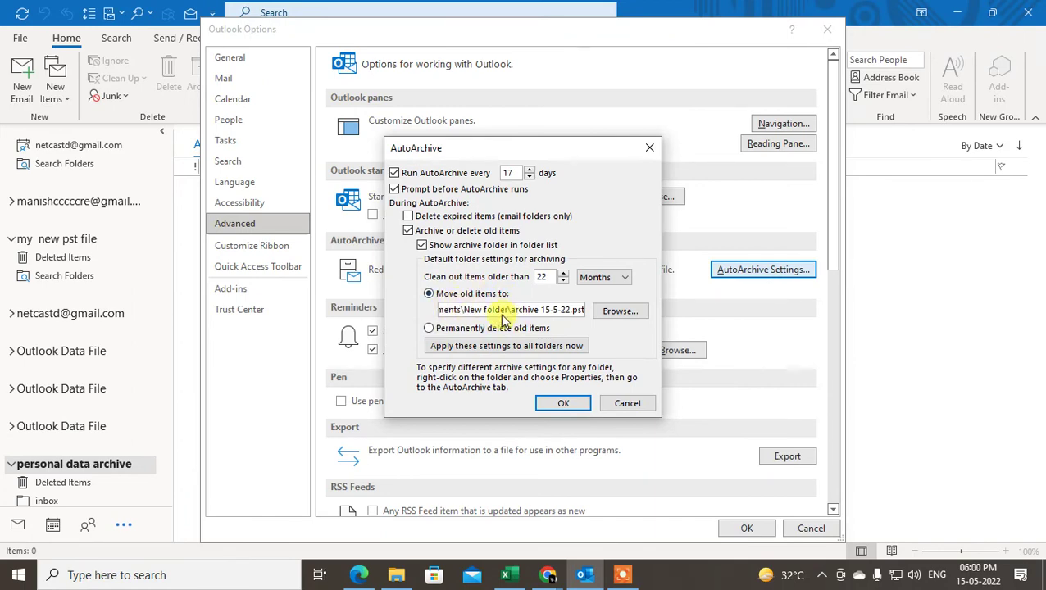
{"action": "left_click", "coordinate": [631, 311]}
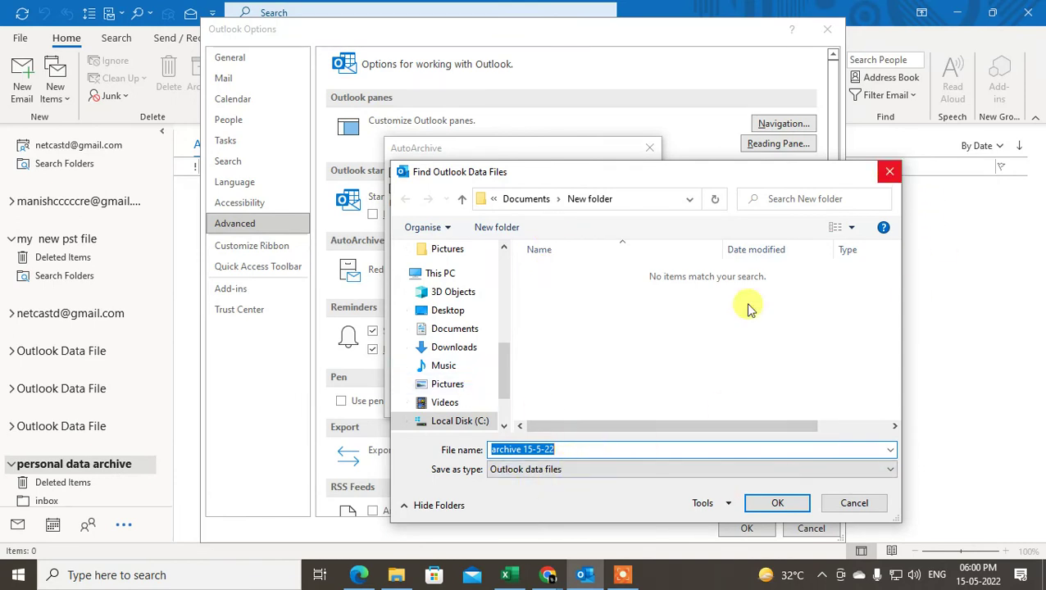
{"action": "type", "text": "offline"}
{"action": "left_click", "coordinate": [796, 502]}
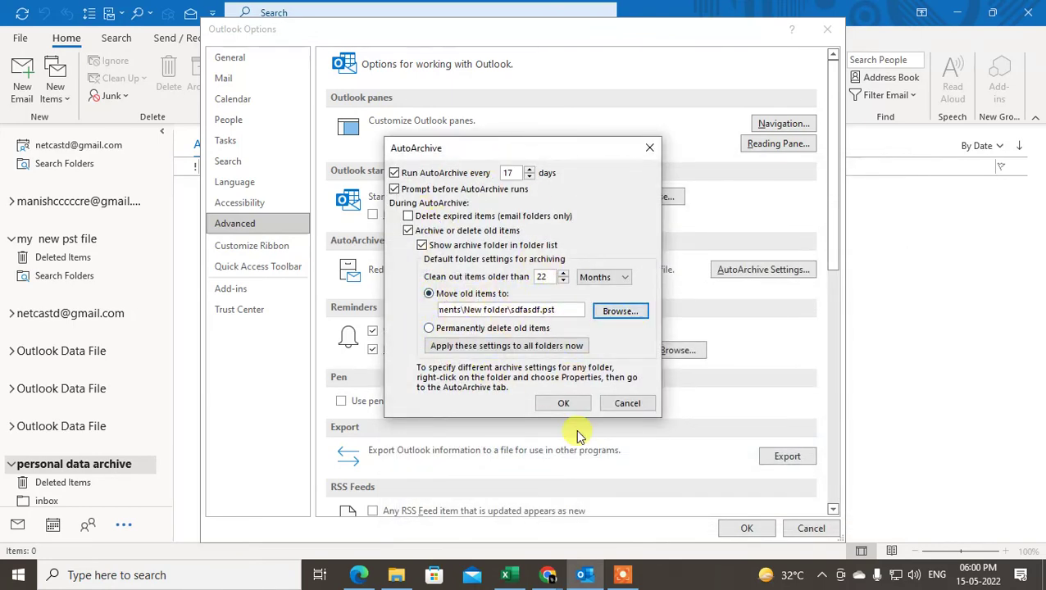
{"action": "left_click", "coordinate": [564, 403]}
Close Outlook Options with OK and collapse personal data archive in the folder pane
{"action": "left_click", "coordinate": [746, 528]}
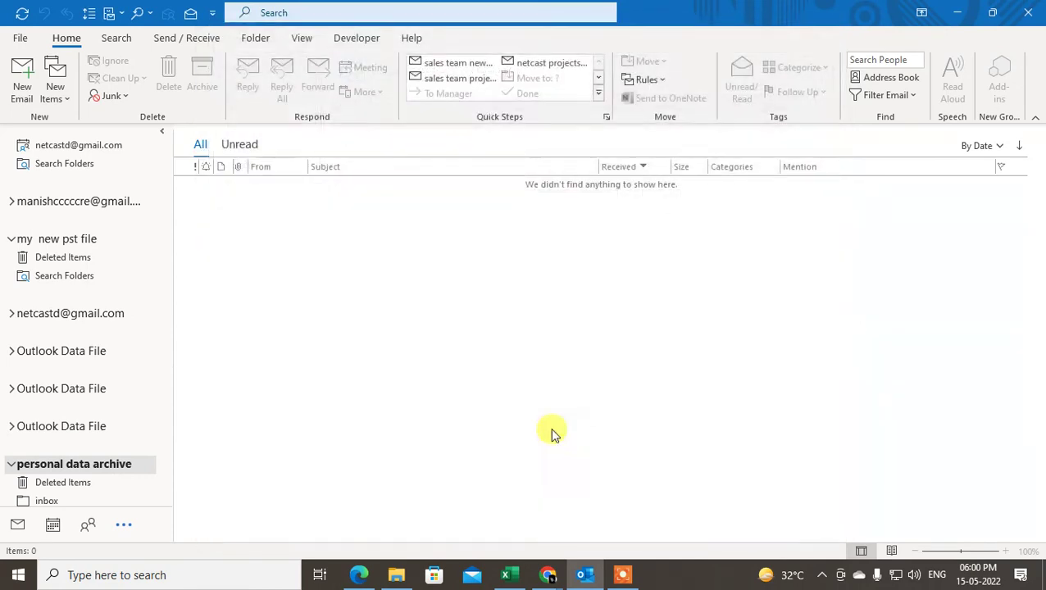
{"action": "scroll", "coordinate": [49, 369], "scroll_direction": "down", "scroll_amount": 1}
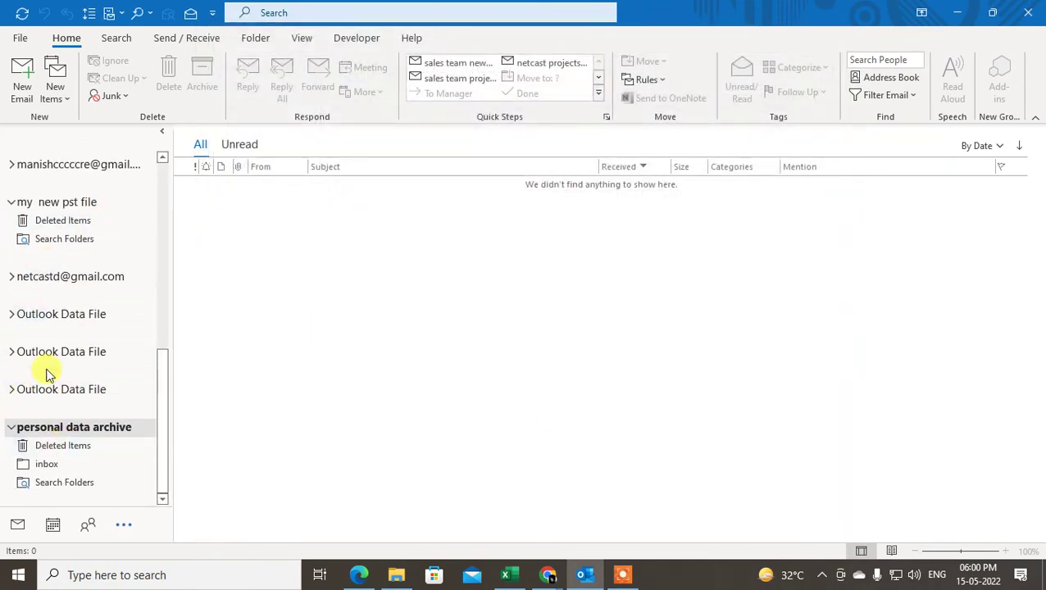
{"action": "scroll", "coordinate": [51, 368], "scroll_direction": "up", "scroll_amount": 4}
{"action": "scroll", "coordinate": [52, 371], "scroll_direction": "down", "scroll_amount": 4}
{"action": "scroll", "coordinate": [45, 385], "scroll_direction": "down", "scroll_amount": 1}
{"action": "left_click", "coordinate": [10, 435]}
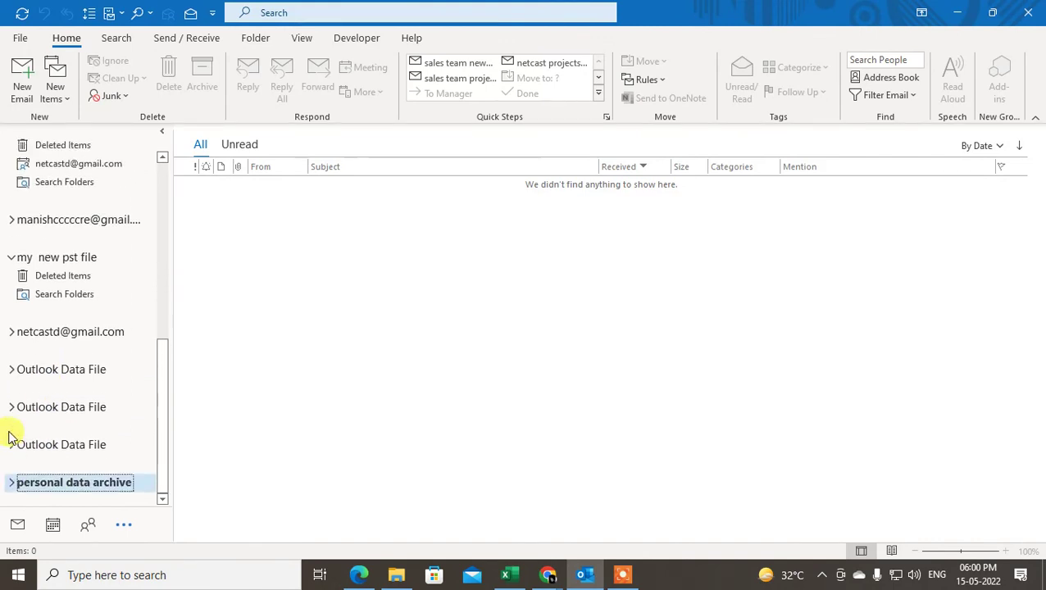
{"action": "scroll", "coordinate": [137, 399], "scroll_direction": "up", "scroll_amount": 3}
{"action": "scroll", "coordinate": [137, 399], "scroll_direction": "up", "scroll_amount": 1}
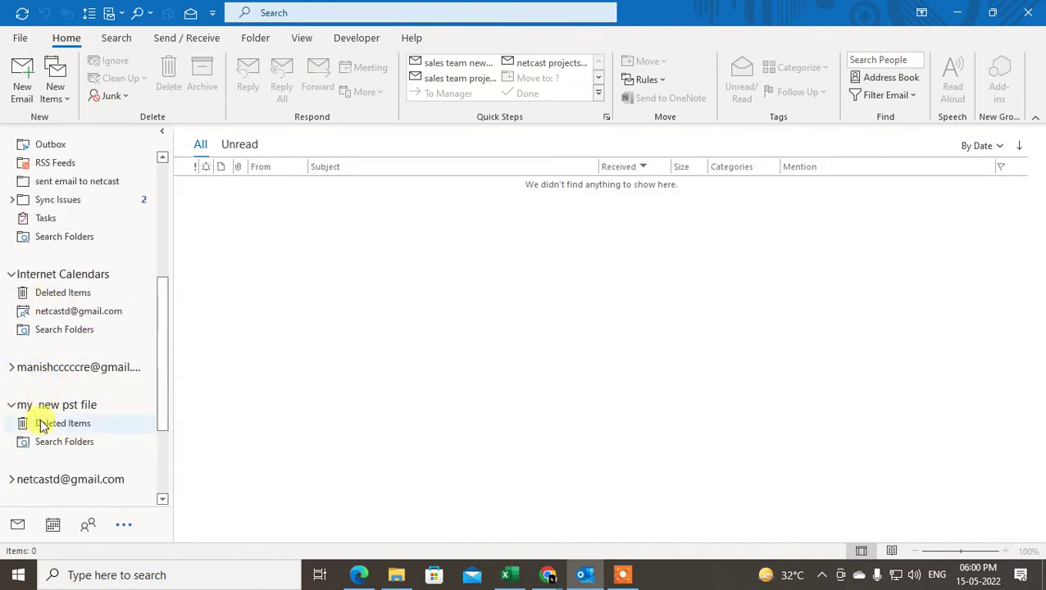